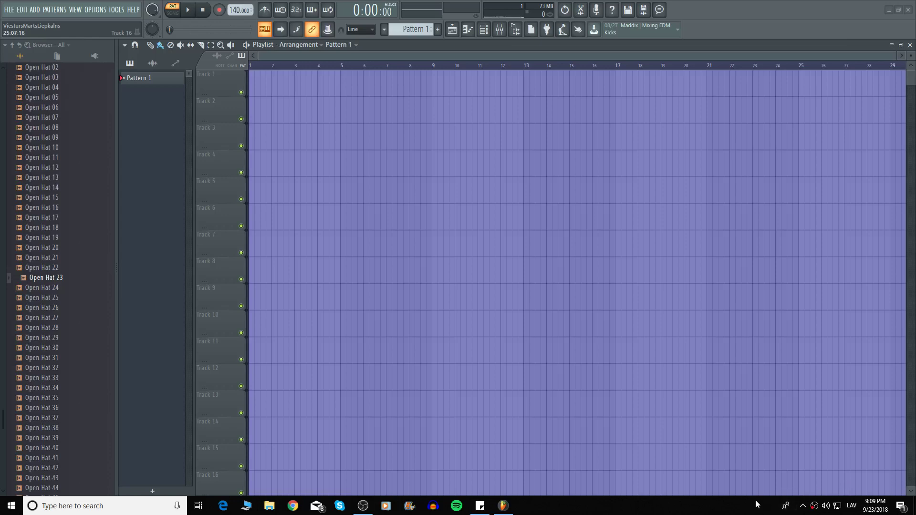
# Restore the Playlist window so the Channel rack and its Sampler channel show
pyautogui.click(900, 45)
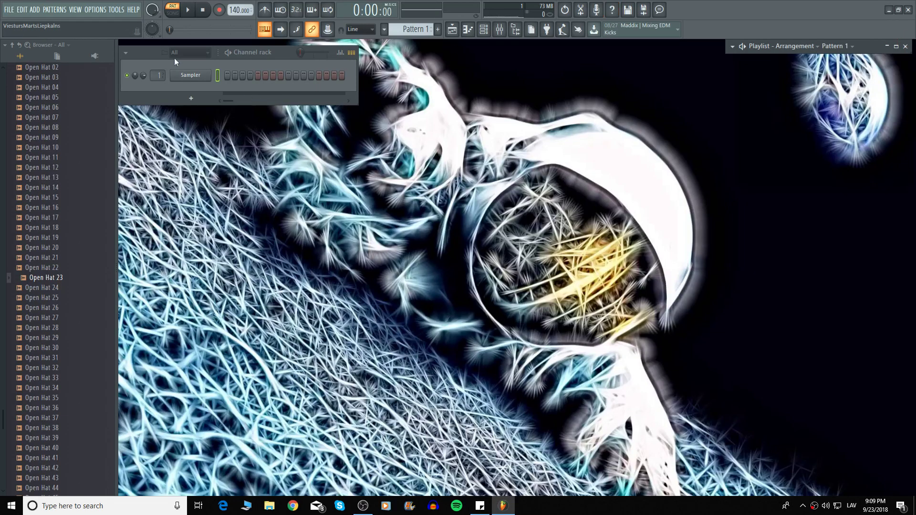
# Swap the Sampler channel for the Ultrabass MX synth through the channel's Replace menu
pyautogui.rightClick(200, 75)
pyautogui.moveTo(238, 159)
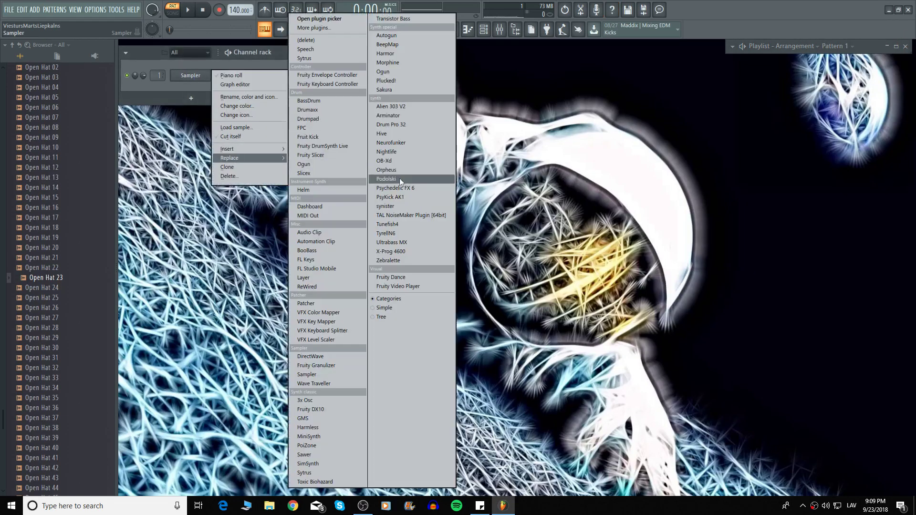
pyautogui.click(403, 242)
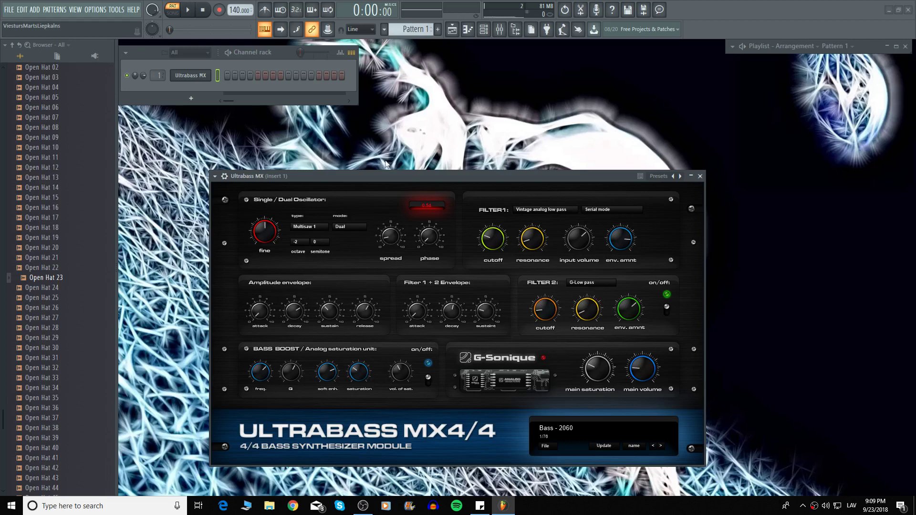
# Load the PSYBASS - Darkliner preset into Ultrabass MX and audition it with the Z key
pyautogui.click(217, 178)
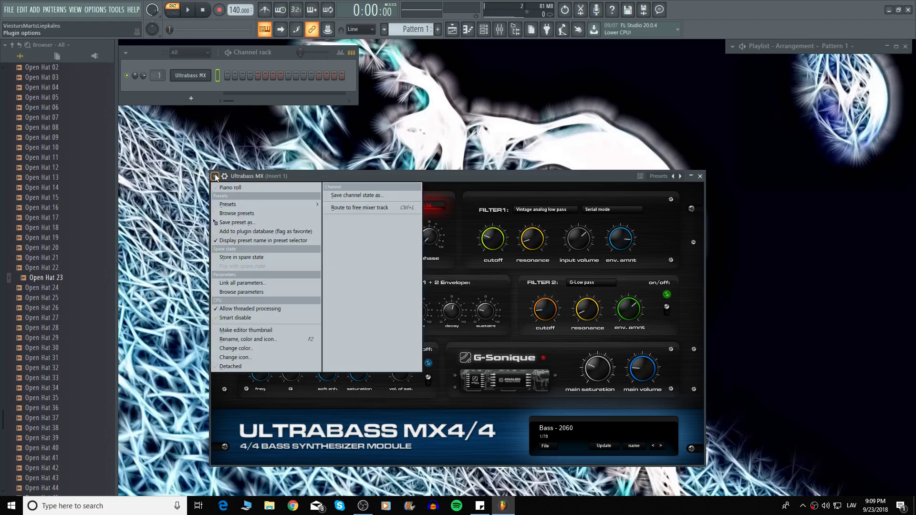
pyautogui.moveTo(249, 204)
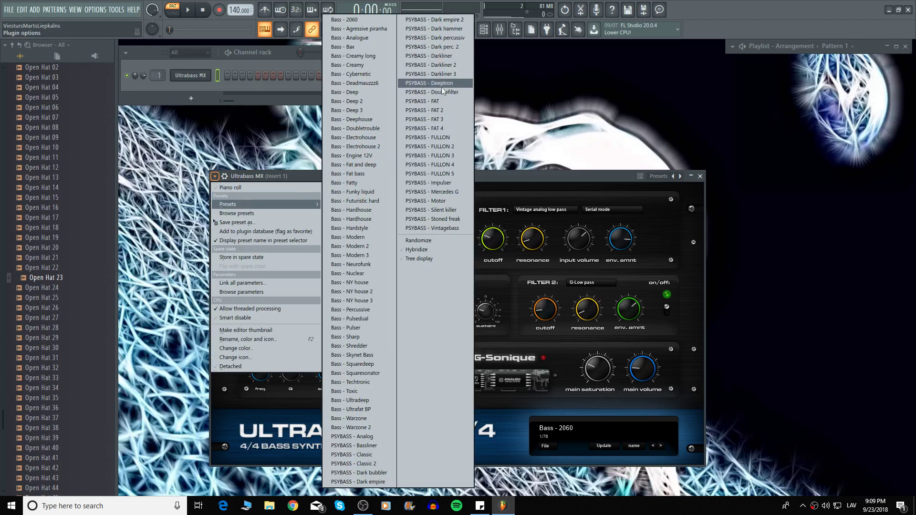
pyautogui.click(439, 59)
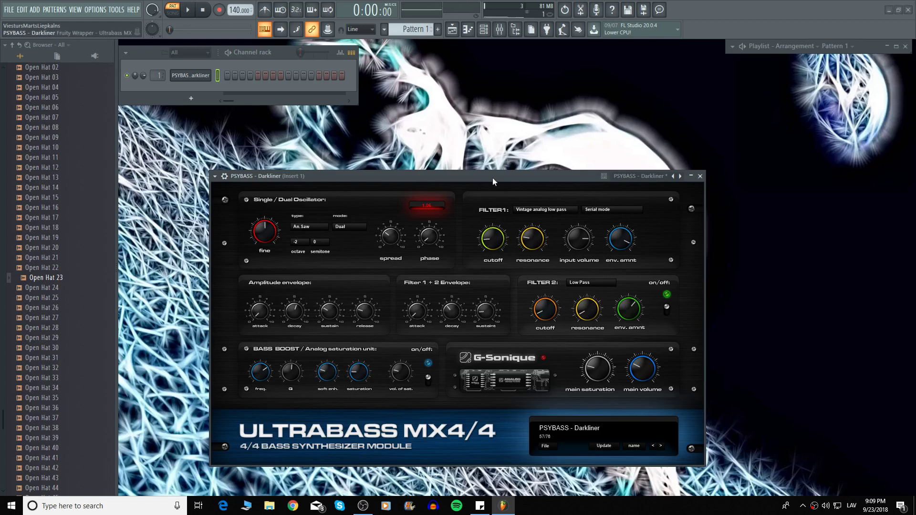
pyautogui.press('z')
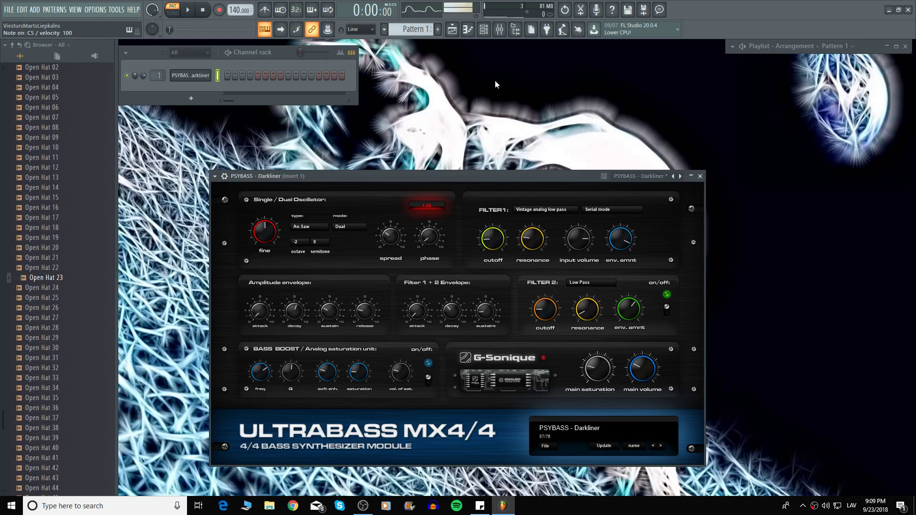
# In the bass piano roll, audition A#4 and place one short A#4 note at bar 1
pyautogui.click(467, 29)
pyautogui.click(278, 260)
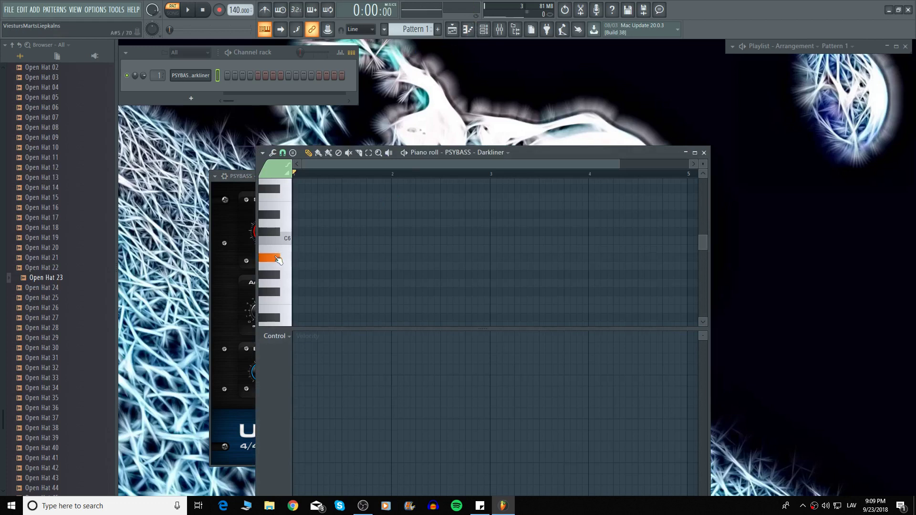
pyautogui.scroll(-3, 279, 272)
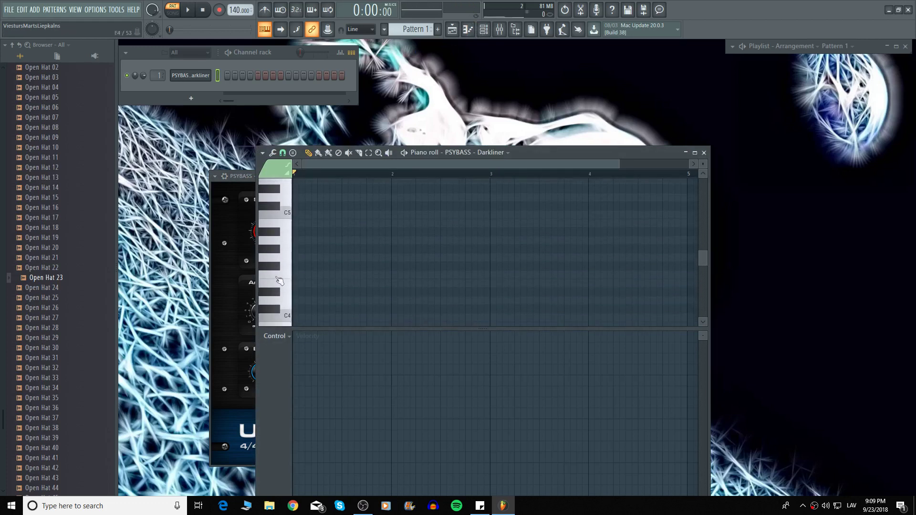
pyautogui.click(279, 233)
pyautogui.click(279, 232)
pyautogui.click(307, 232)
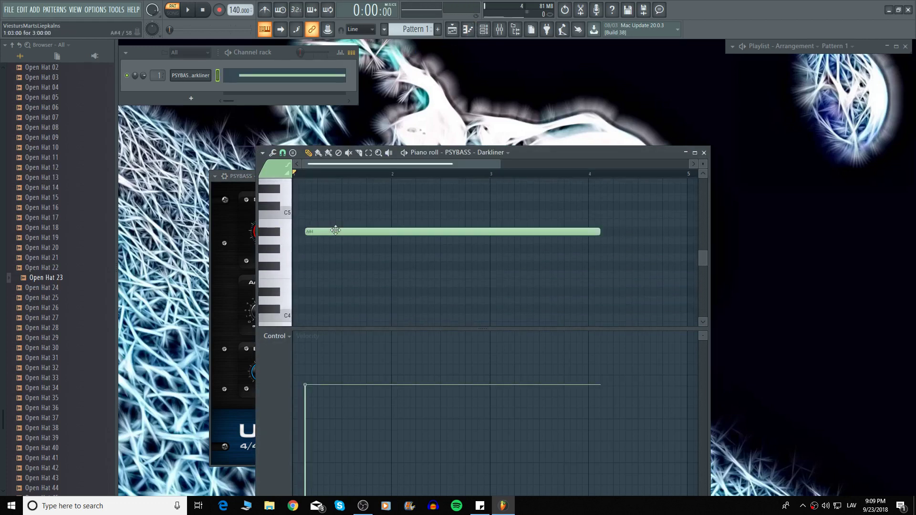
pyautogui.moveTo(599, 232); pyautogui.dragTo(313, 235)
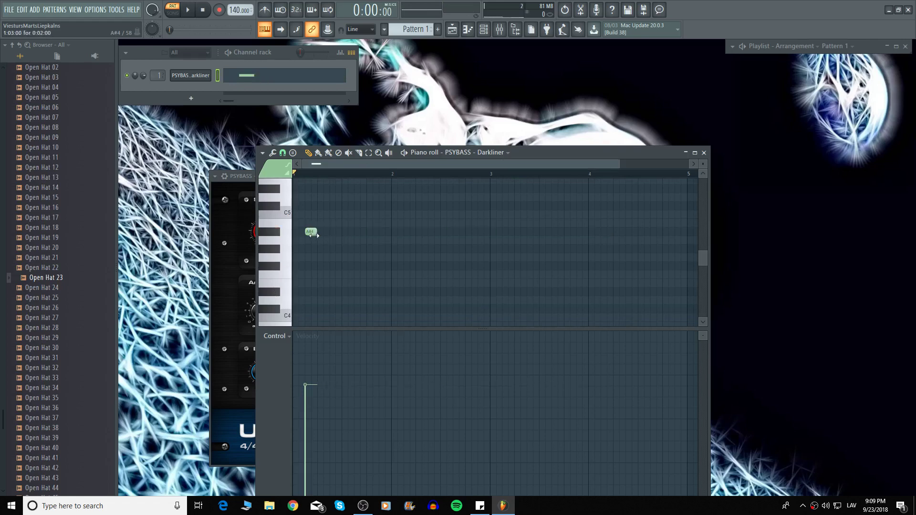
# Maximize the piano roll, space four short A#4 notes across bar 1, and play the pattern
pyautogui.click(694, 152)
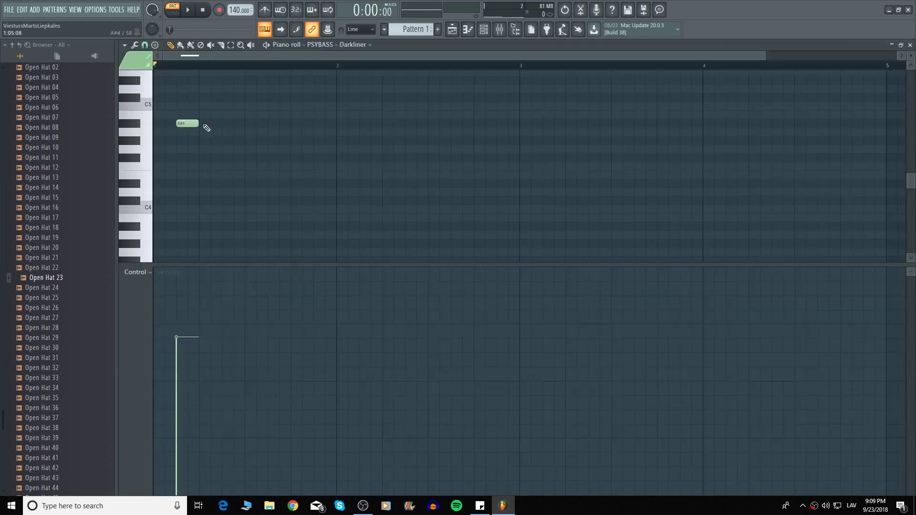
pyautogui.moveTo(190, 123); pyautogui.dragTo(228, 124)
pyautogui.click(224, 124)
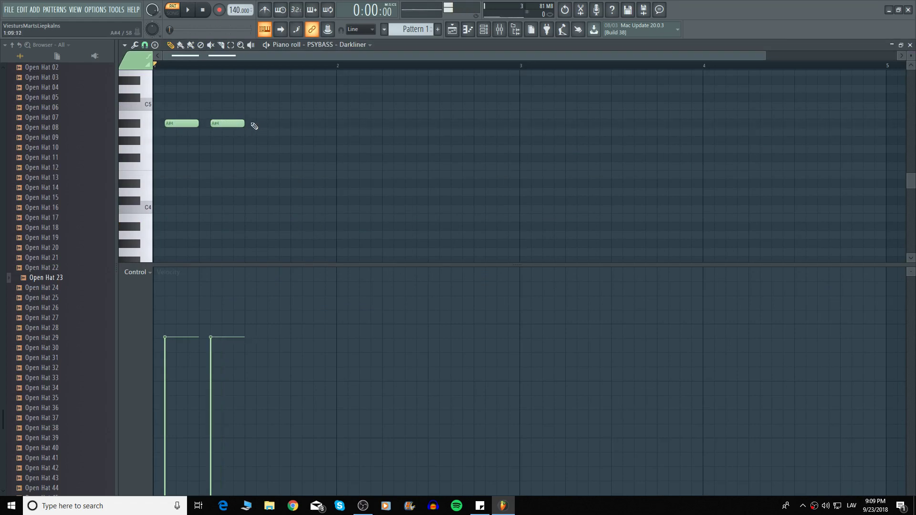
pyautogui.click(267, 123)
pyautogui.click(305, 124)
pyautogui.scroll(3, 251, 135)
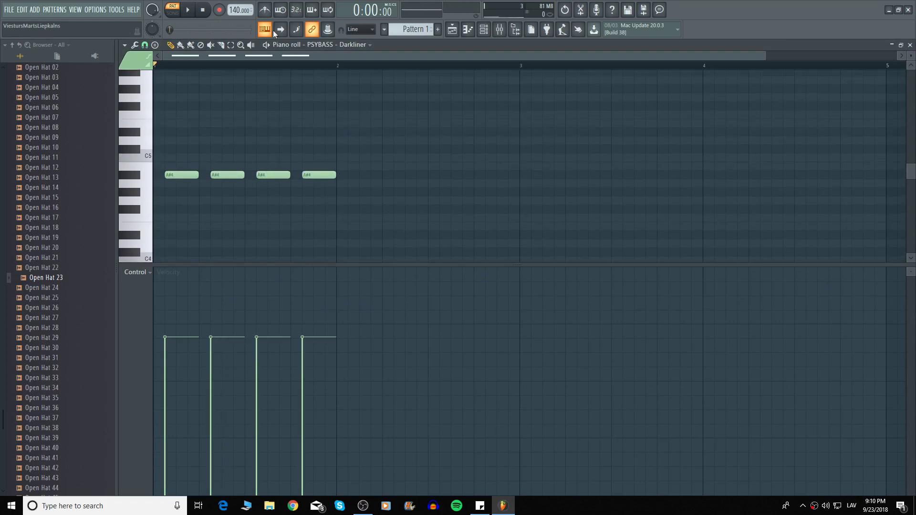
pyautogui.press('space')
# Arpeggiate the A#4 notes with Tools > Arpeggiate, accepting the default settings
pyautogui.click(125, 44)
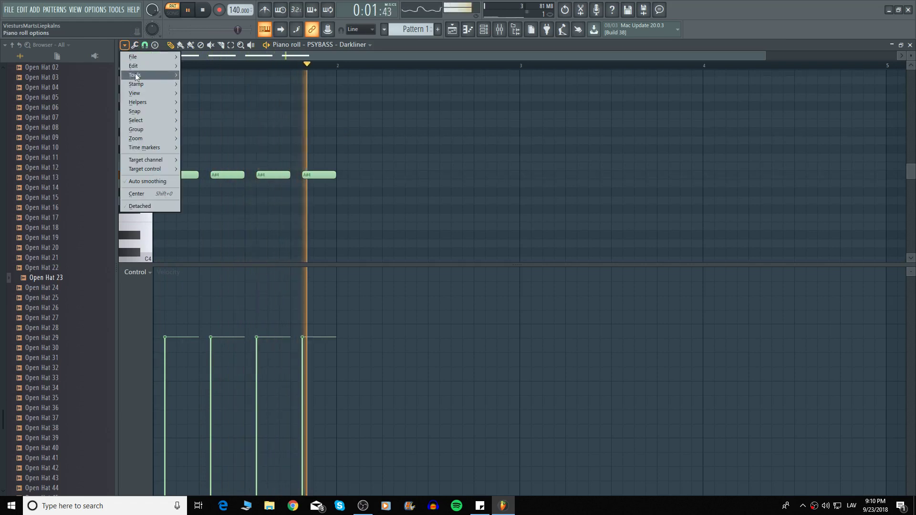
pyautogui.moveTo(135, 75)
pyautogui.click(227, 173)
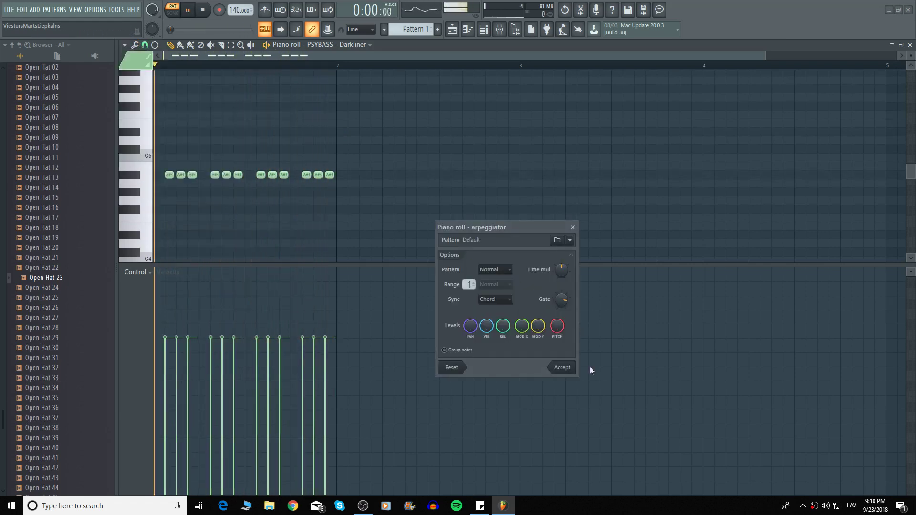
pyautogui.click(562, 368)
# Lower each group's first note velocity to 44% and four other notes to about 59%, then stop playback
pyautogui.click(165, 400)
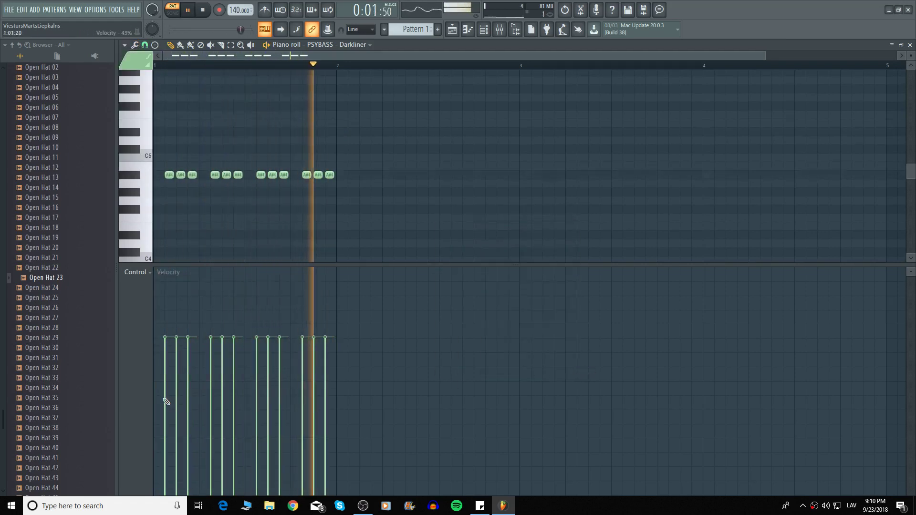
pyautogui.click(210, 398)
pyautogui.click(257, 398)
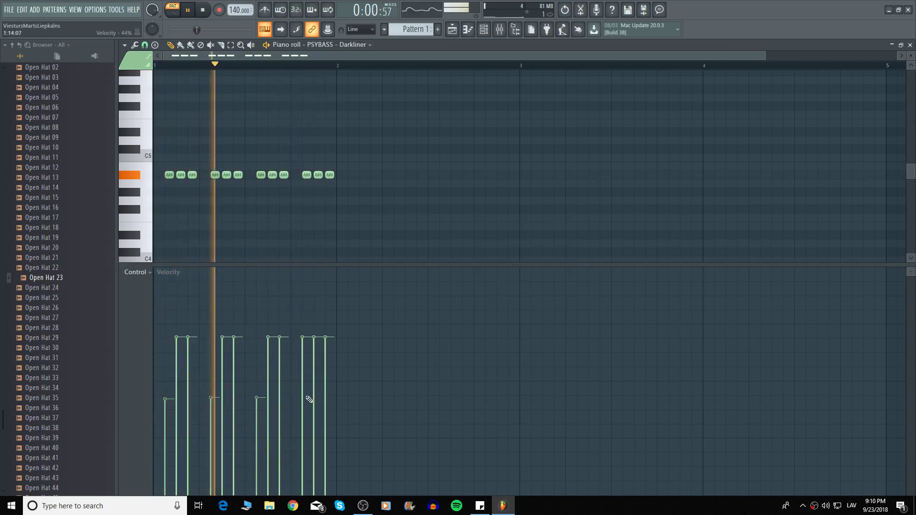
pyautogui.click(302, 396)
pyautogui.click(279, 362)
pyautogui.click(188, 362)
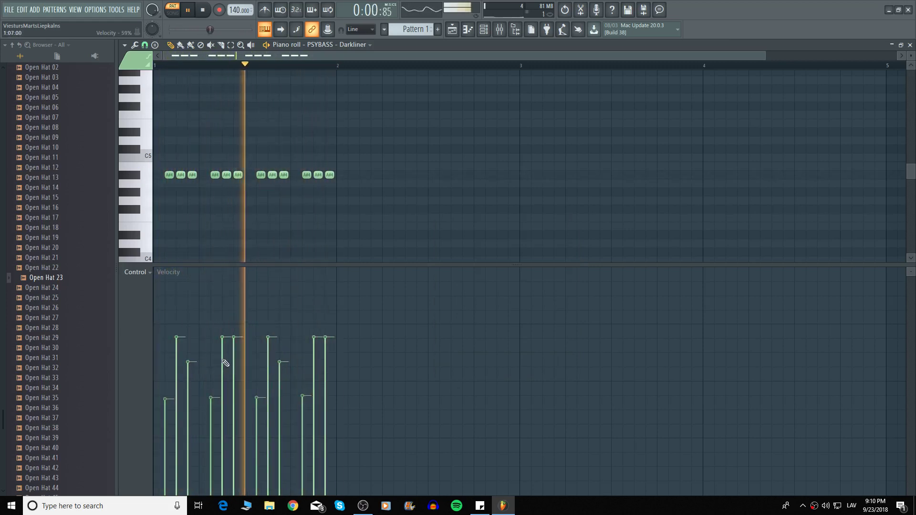
pyautogui.click(234, 361)
pyautogui.click(324, 360)
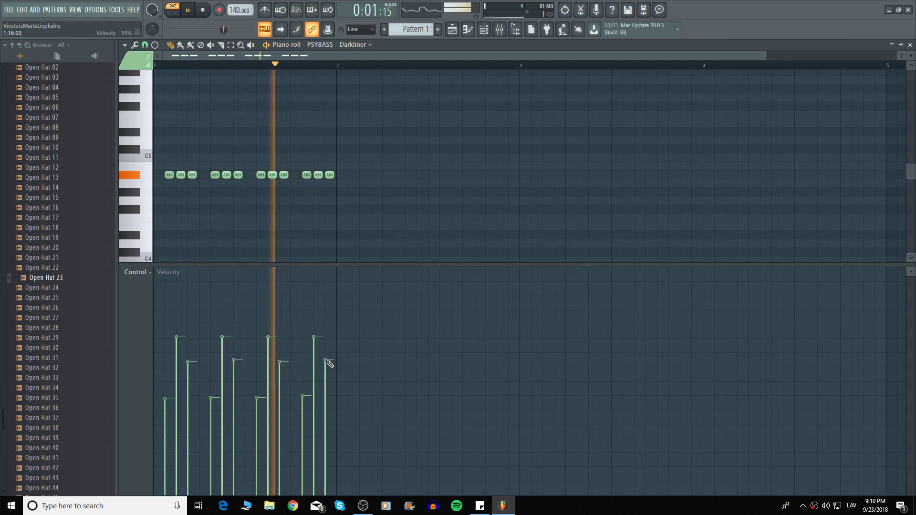
pyautogui.press('space')
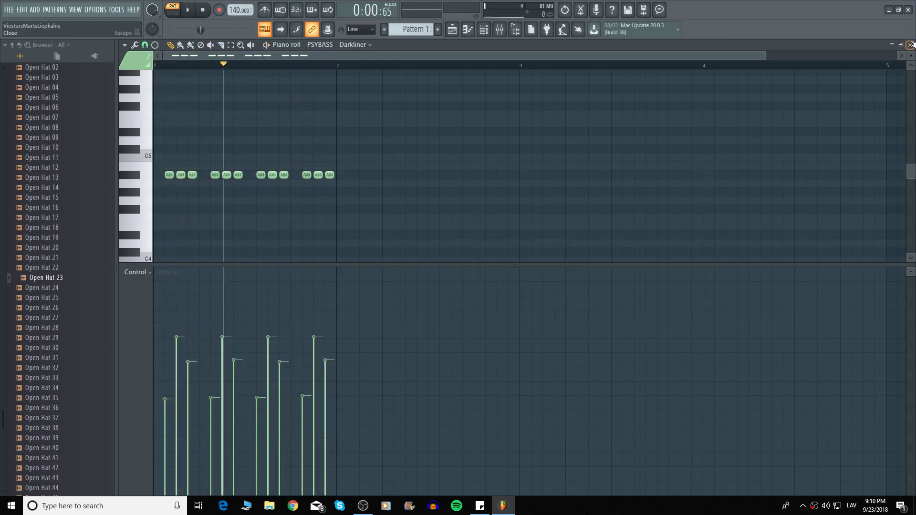
# Close the piano roll and paint Pattern 1 at bar 1 of Track 1 in the maximized Playlist
pyautogui.click(910, 44)
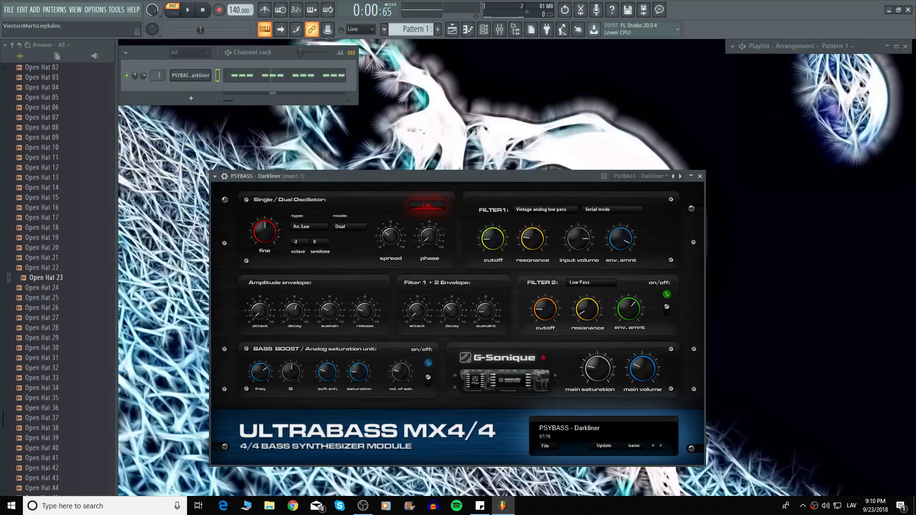
pyautogui.doubleClick(858, 46)
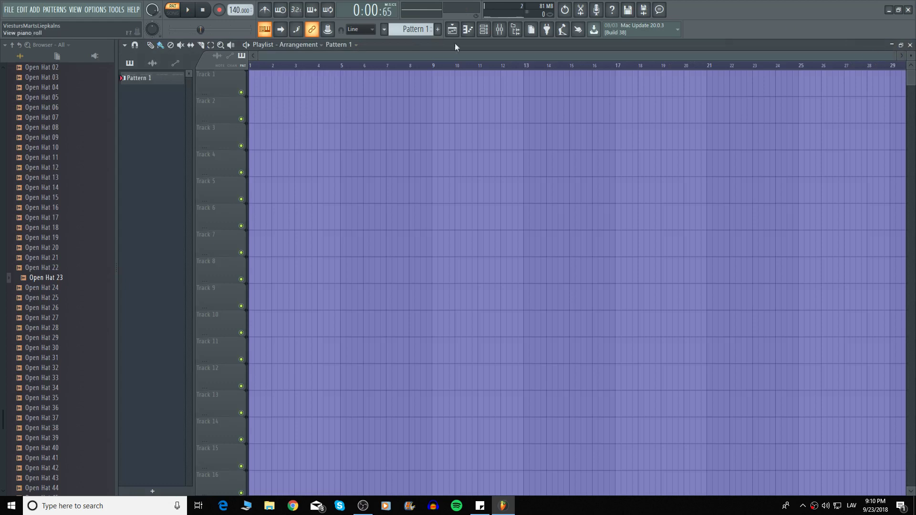
pyautogui.click(266, 85)
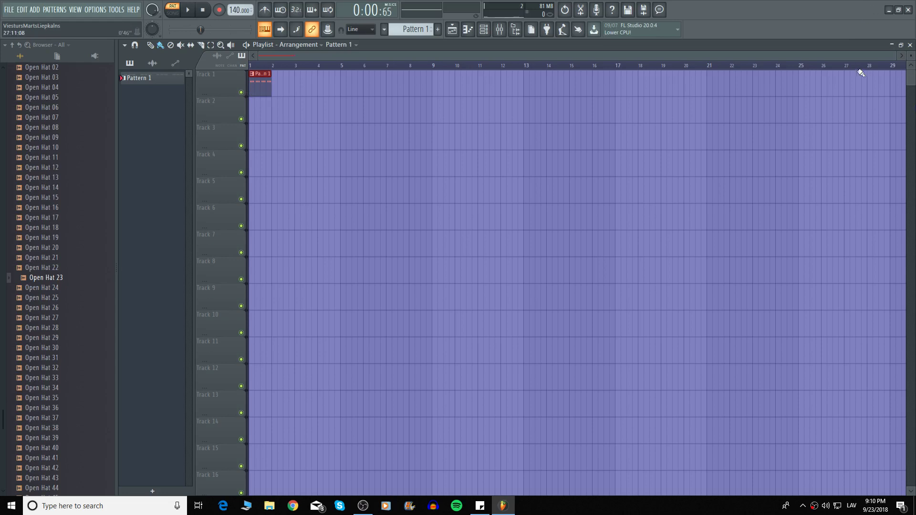
pyautogui.click(894, 45)
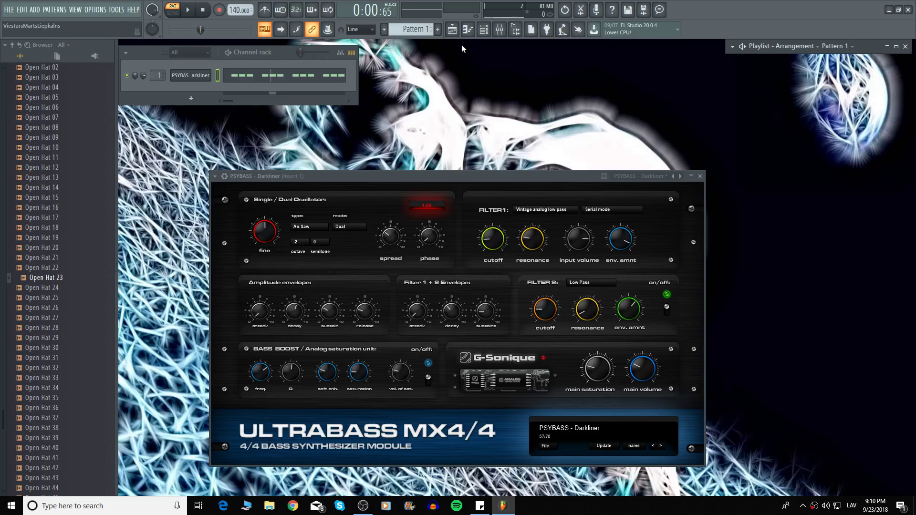
# In a new Pattern 2, add Kick 20 from the Kicks folder as a channel routed to mixer track 2
pyautogui.click(437, 29)
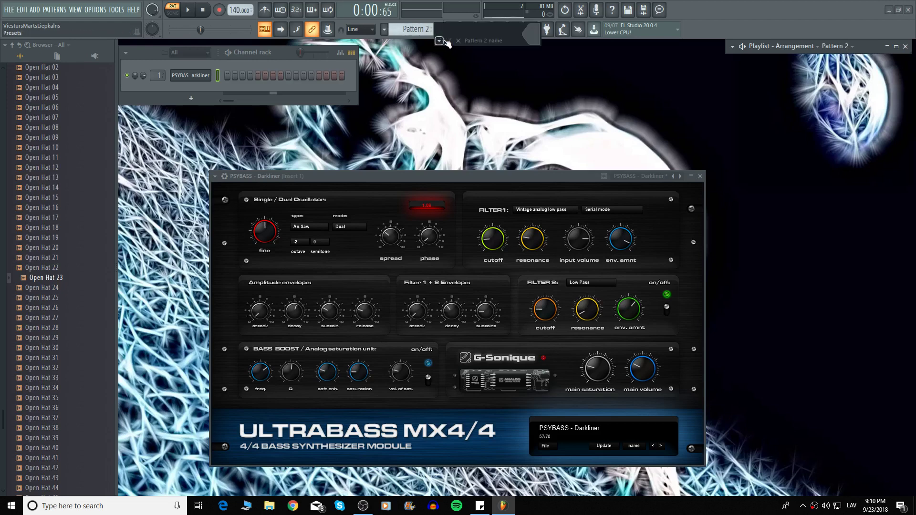
pyautogui.scroll(10, 1, 214)
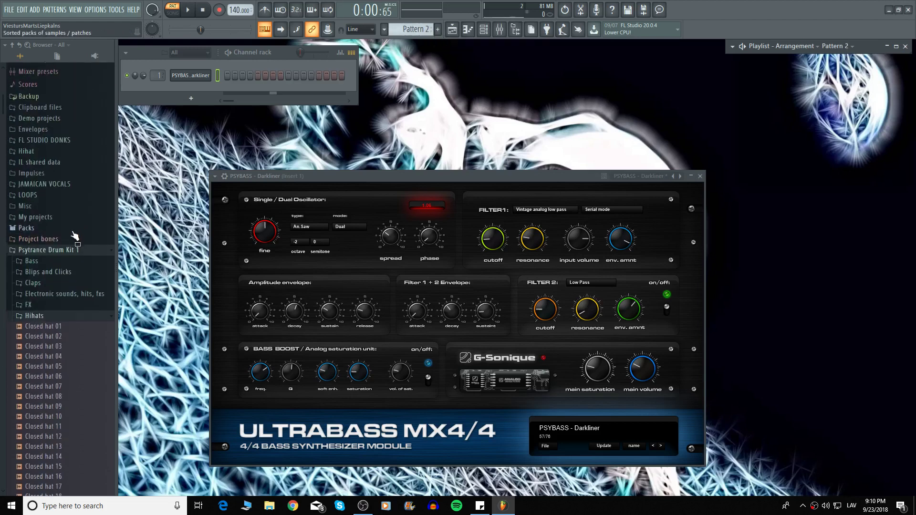
pyautogui.click(40, 316)
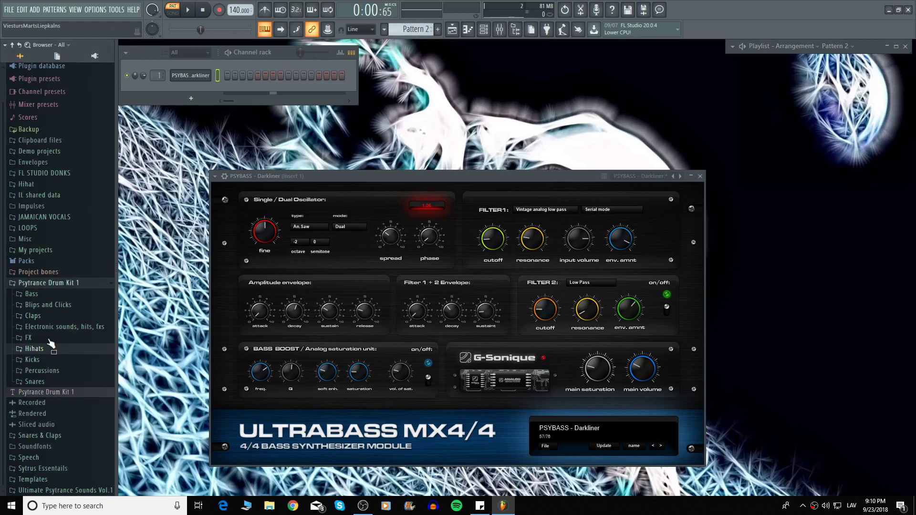
pyautogui.click(52, 367)
pyautogui.scroll(-3, 52, 353)
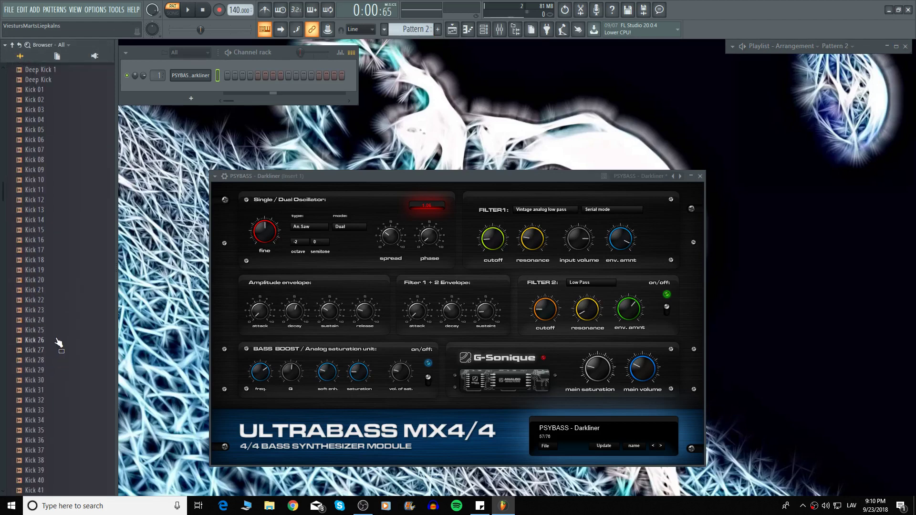
pyautogui.click(46, 250)
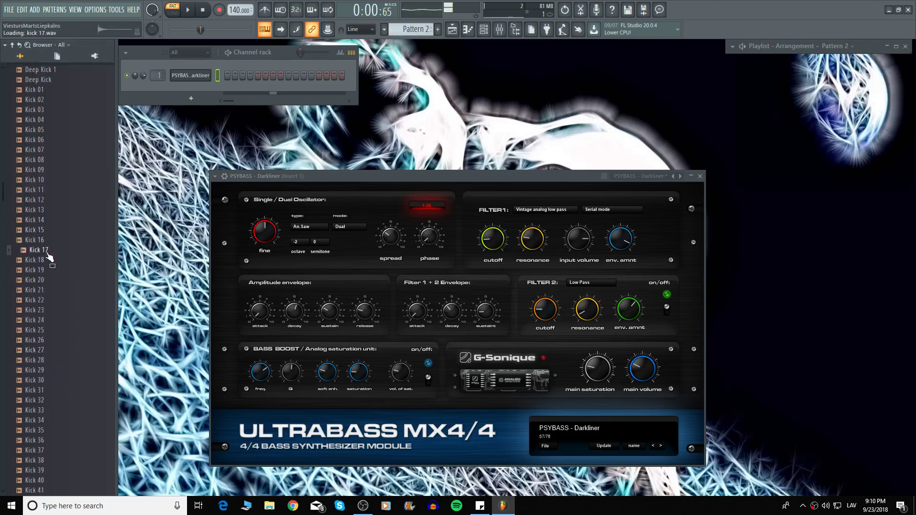
pyautogui.click(47, 280)
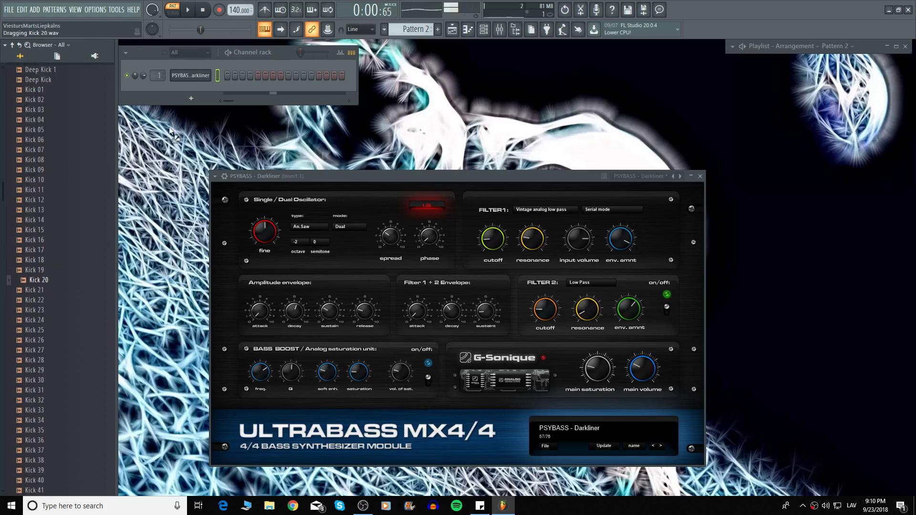
pyautogui.moveTo(64, 279); pyautogui.dragTo(180, 87)
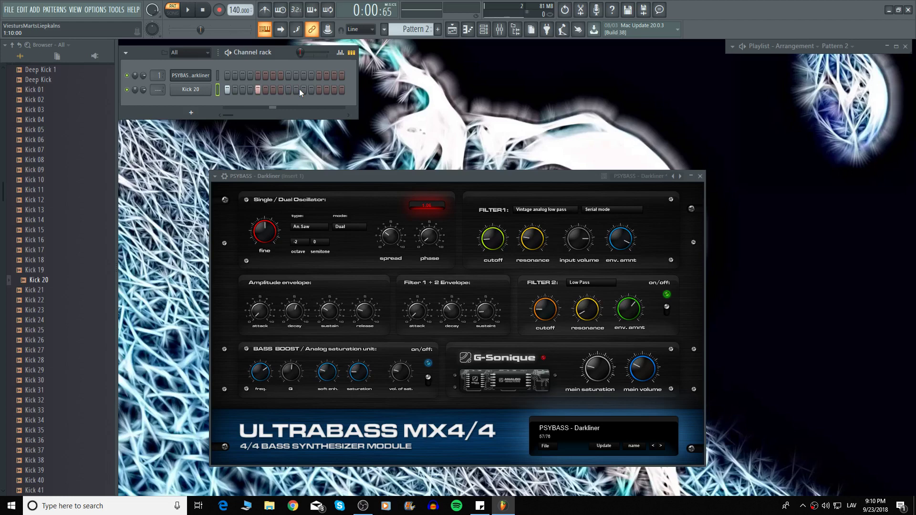
pyautogui.hotkey('ctrl', 'l')
# Paint Pattern 2 at bar 1 of Track 2, play it back, then restore the Playlist window
pyautogui.click(895, 47)
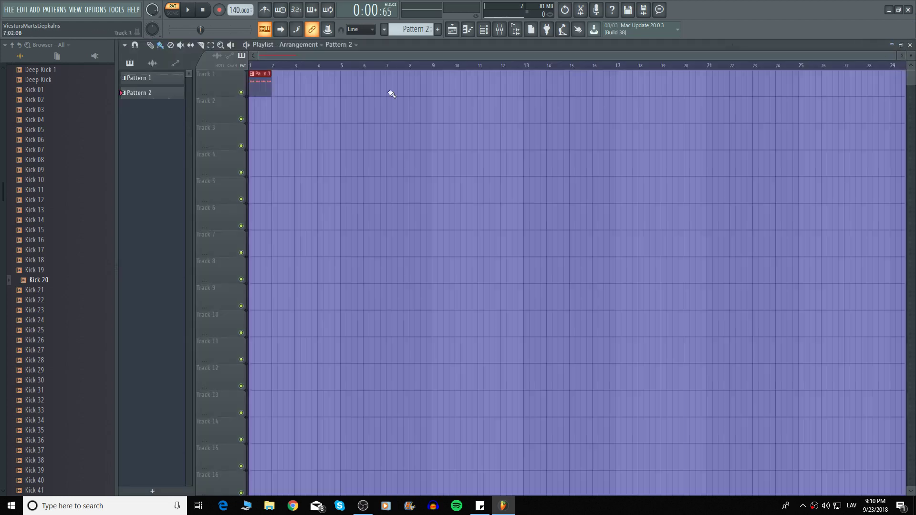
pyautogui.click(266, 116)
pyautogui.press('space')
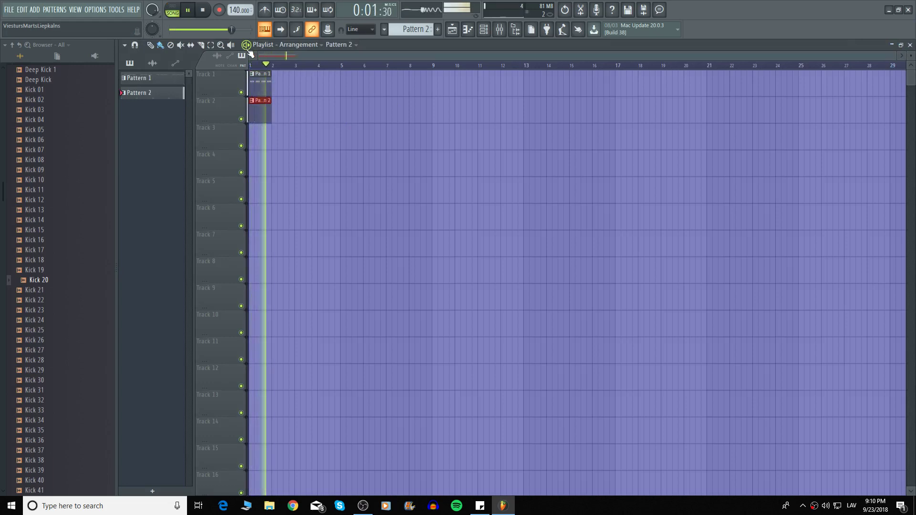
pyautogui.press('space')
pyautogui.click(900, 45)
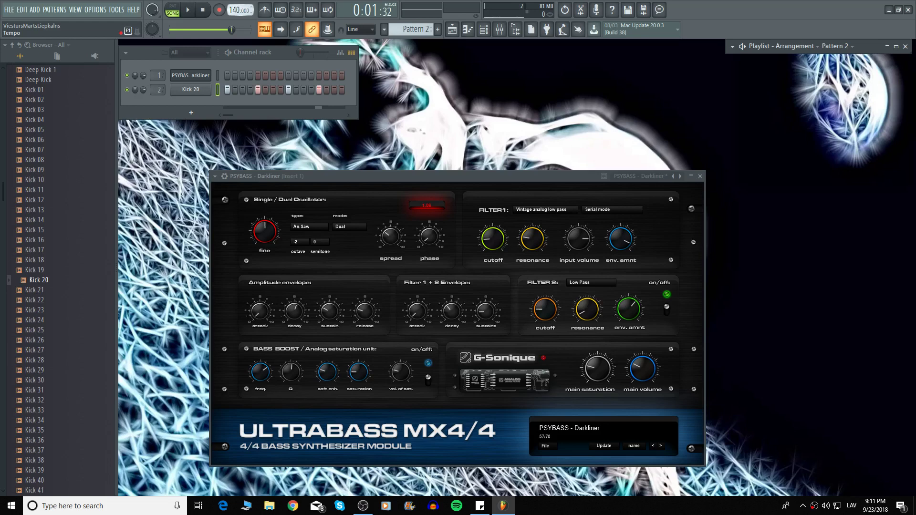
# Scroll the tempo up to 152 BPM and play the song in the full-size Playlist
pyautogui.scroll(1, 239, 10)
pyautogui.scroll(1, 238, 10)
pyautogui.scroll(-2, 238, 10)
pyautogui.scroll(1, 239, 10)
pyautogui.click(896, 47)
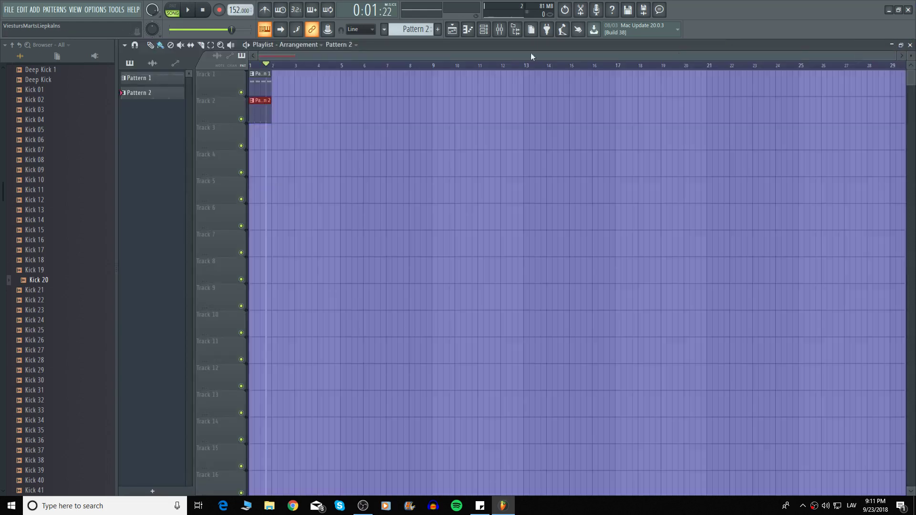
pyautogui.press('space')
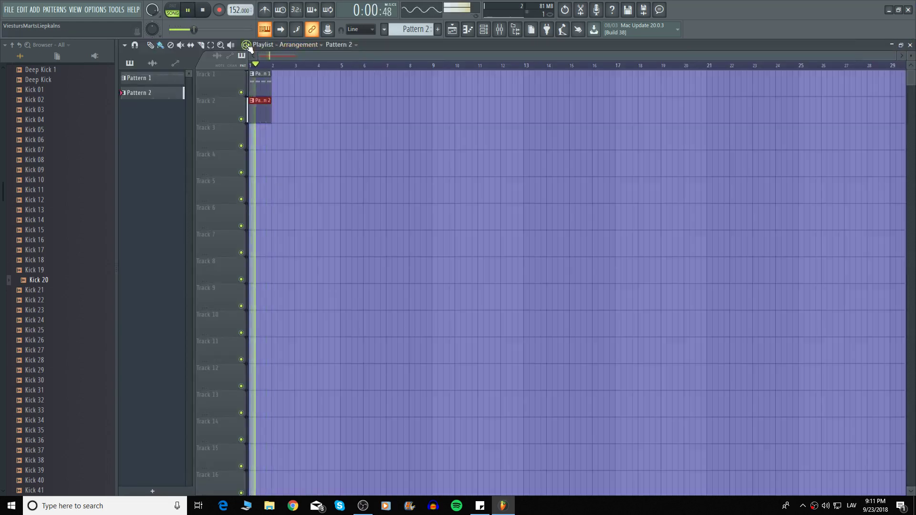
pyautogui.press('space')
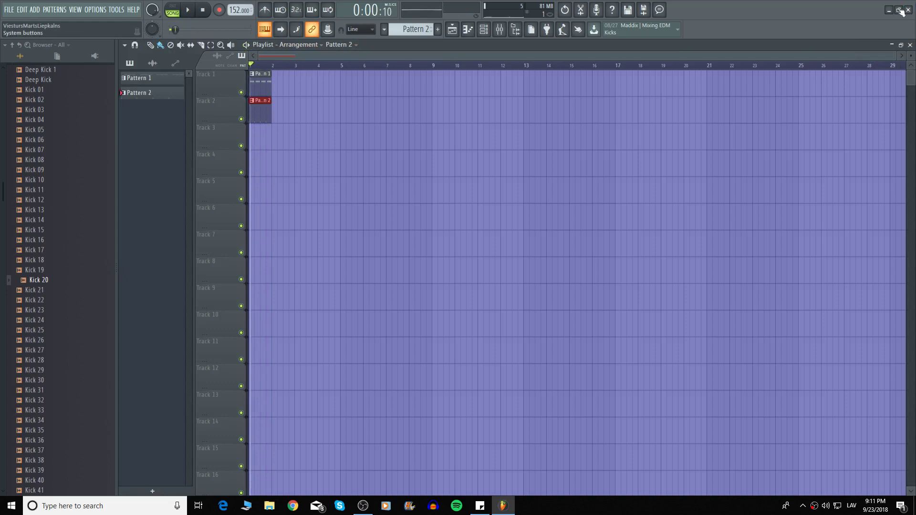
# Start Pattern 3 and add Closed hat 03 from the Hihats folder as a channel
pyautogui.click(891, 45)
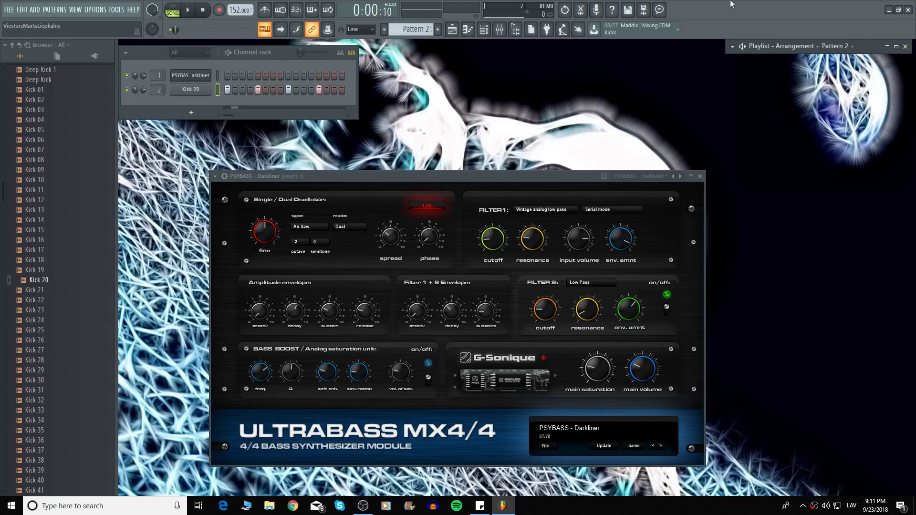
pyautogui.click(437, 29)
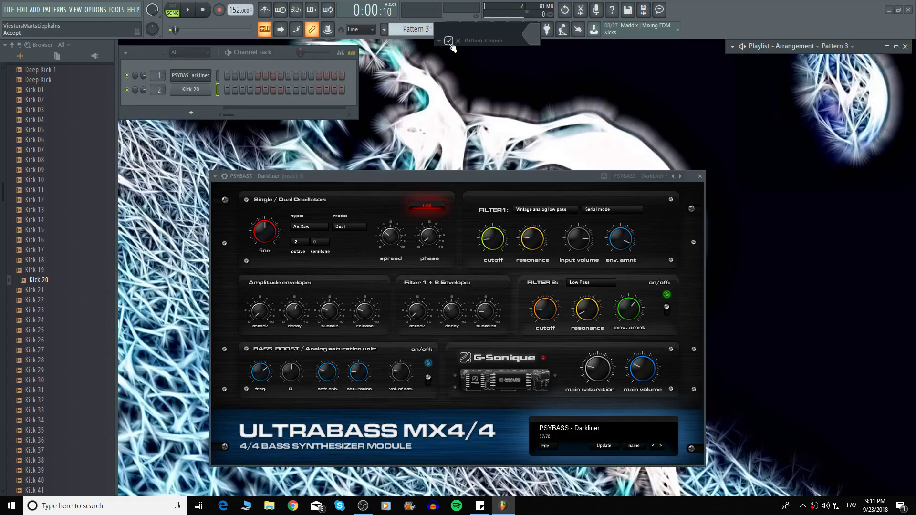
pyautogui.scroll(8, 29, 311)
pyautogui.click(34, 349)
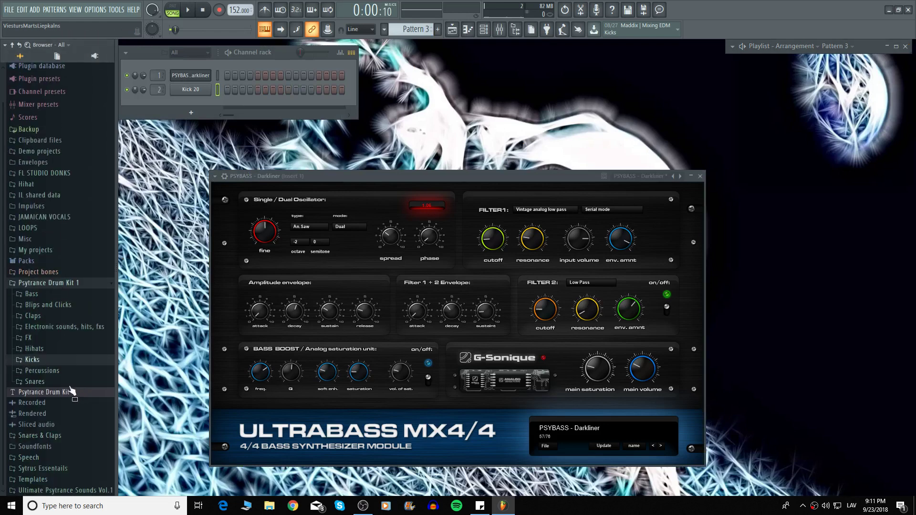
pyautogui.scroll(-3, 58, 365)
pyautogui.moveTo(61, 318); pyautogui.dragTo(237, 105)
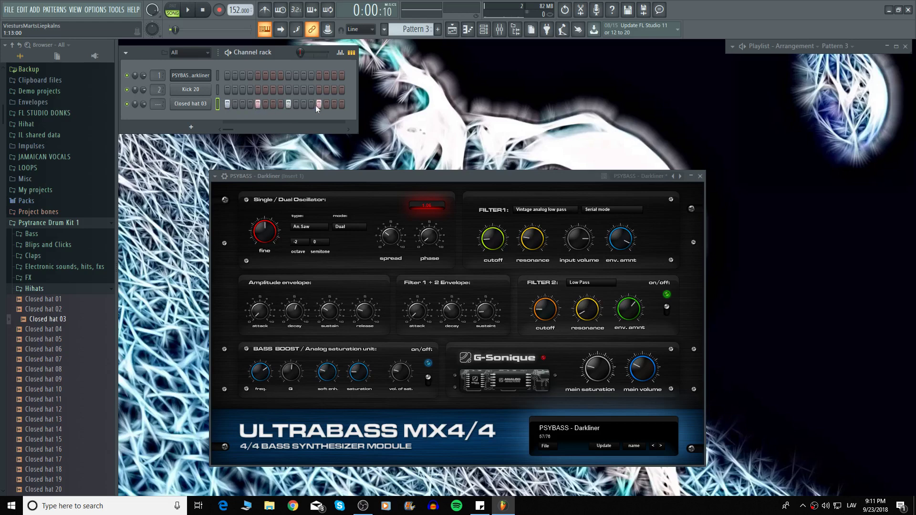
# Add Hitek hat x1 and Open Hat 23 channels, turn on Open Hat step 4, and play Pattern 3
pyautogui.scroll(-20, 91, 362)
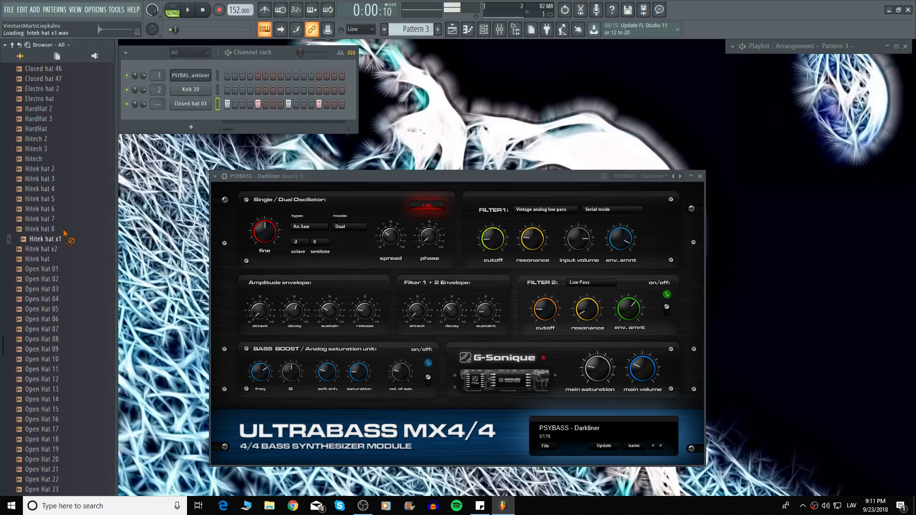
pyautogui.moveTo(67, 239); pyautogui.dragTo(342, 118)
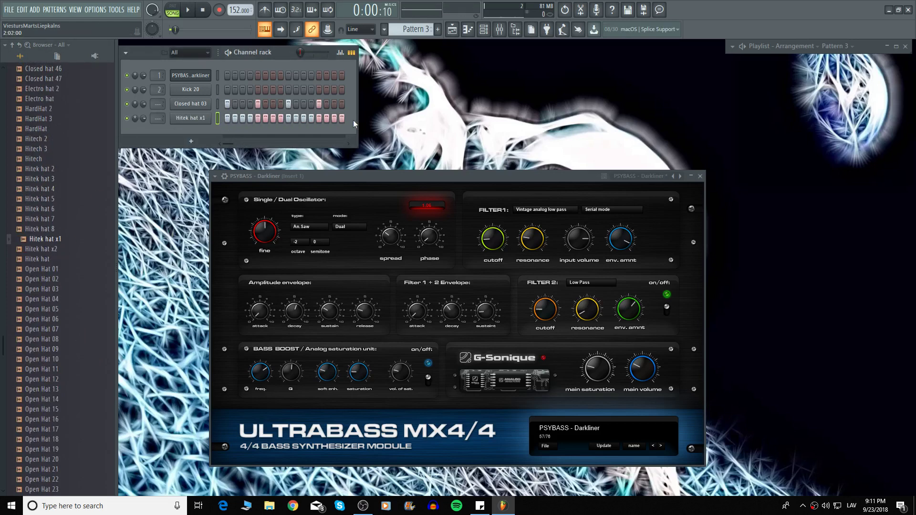
pyautogui.scroll(-8, 71, 329)
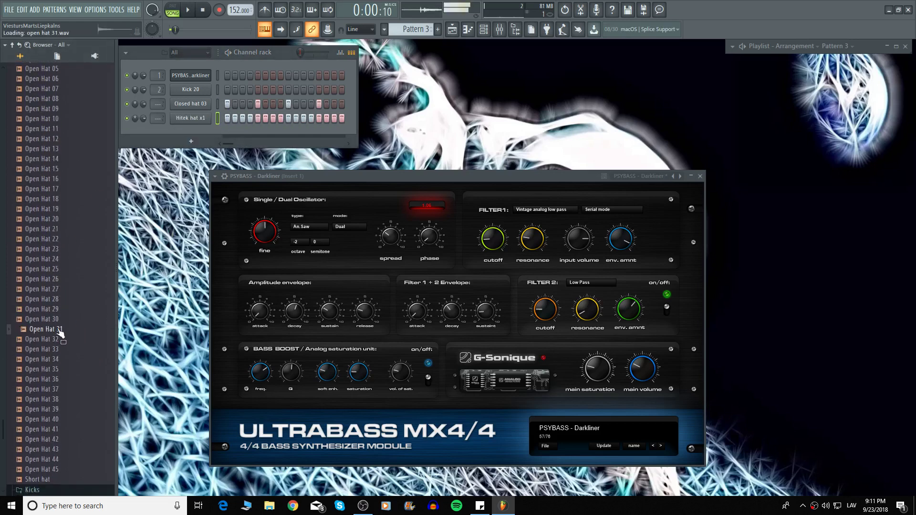
pyautogui.click(63, 269)
pyautogui.press('Up')
pyautogui.press('Up')
pyautogui.moveTo(60, 253); pyautogui.dragTo(205, 134)
pyautogui.click(250, 132)
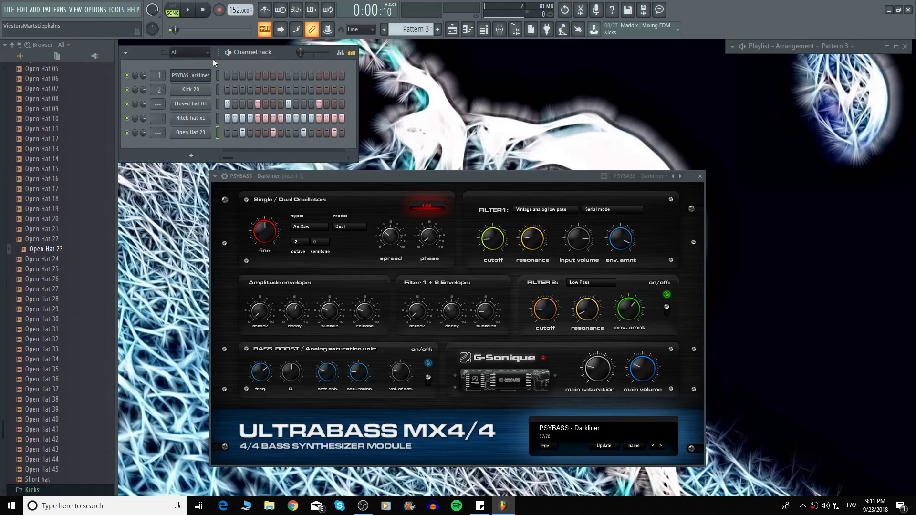
pyautogui.press('l')
pyautogui.press('space')
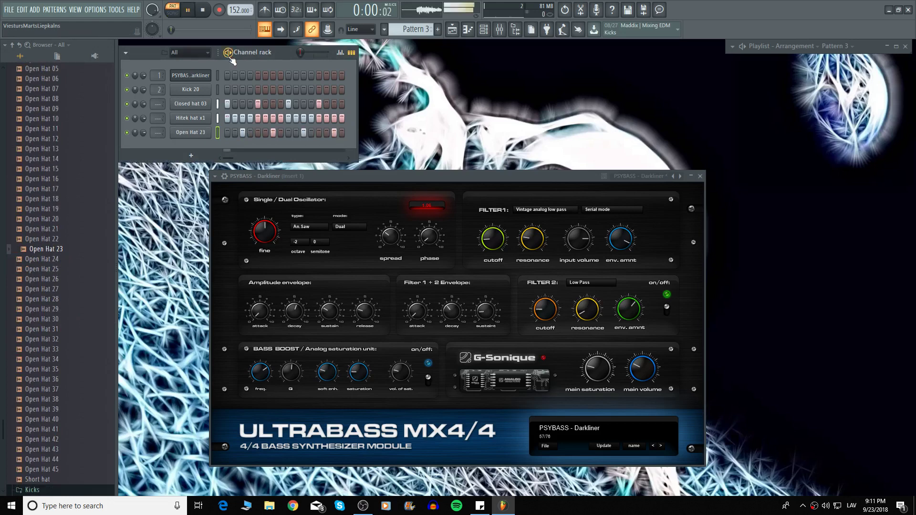
# Paint a Pattern 3 clip at bar 1 of Track 3, play it briefly, then restore the Playlist size
pyautogui.click(896, 46)
pyautogui.click(281, 136)
pyautogui.moveTo(284, 143); pyautogui.dragTo(13, 148)
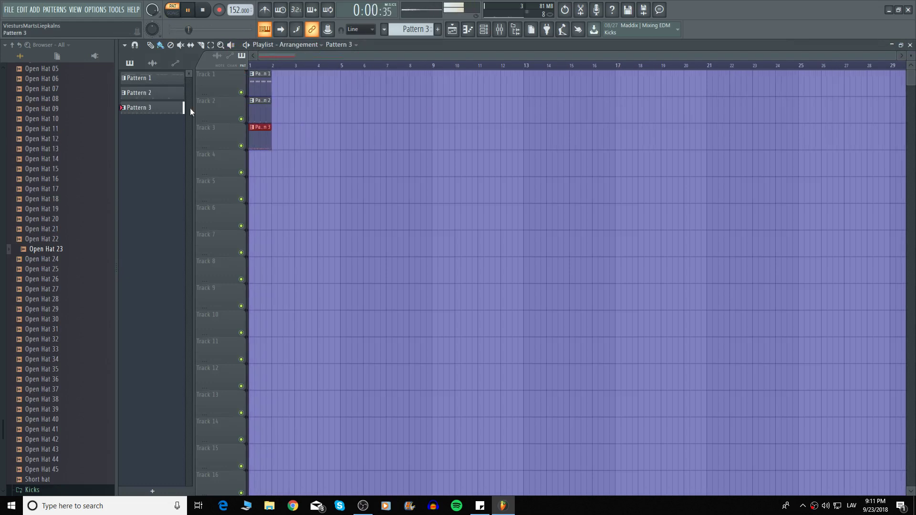
pyautogui.click(247, 45)
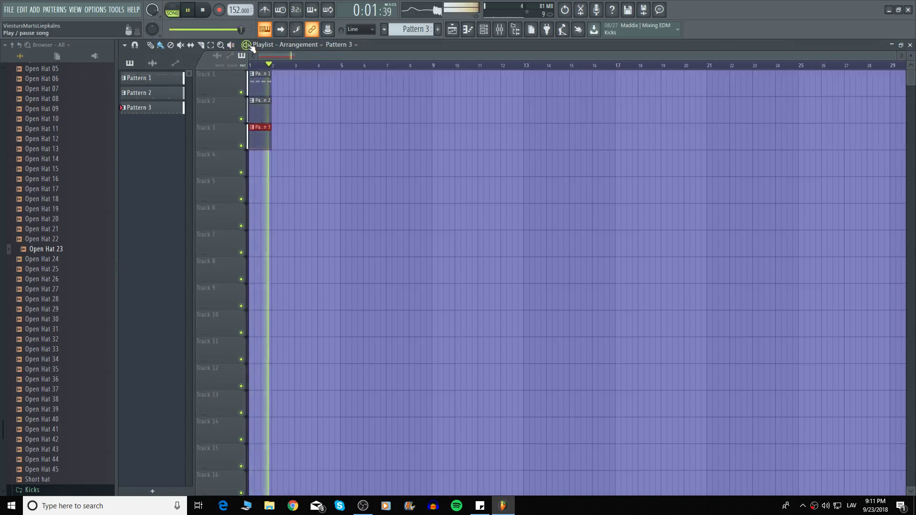
pyautogui.click(246, 45)
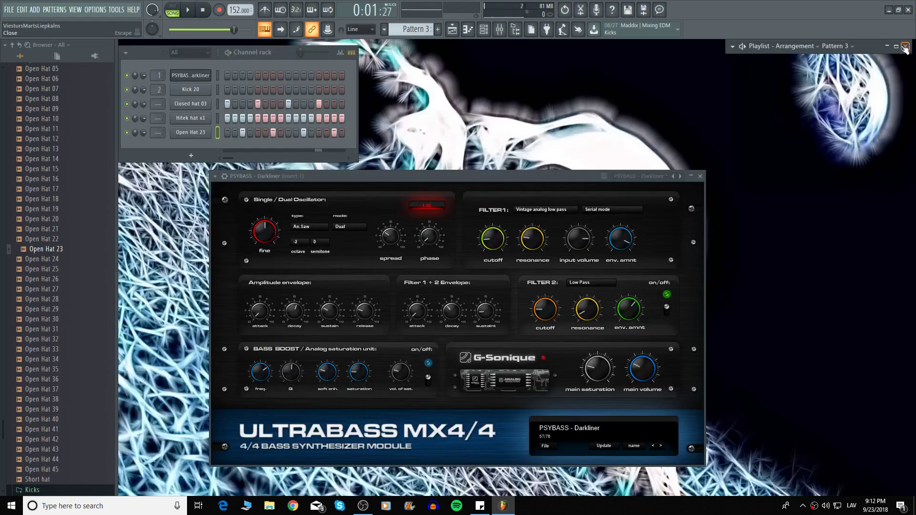
pyautogui.click(900, 45)
# Create Pattern 4, add a Hive synth channel, and move Hive's editor higher on screen
pyautogui.click(438, 30)
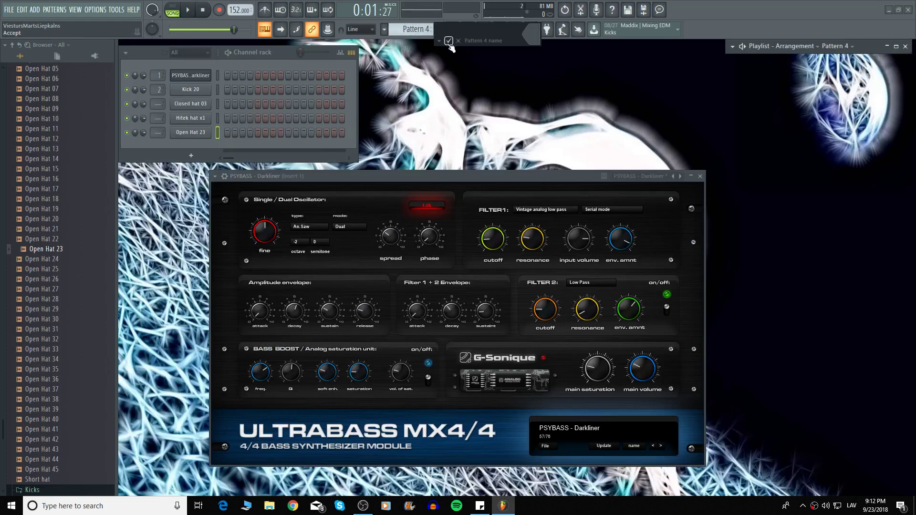
pyautogui.click(191, 155)
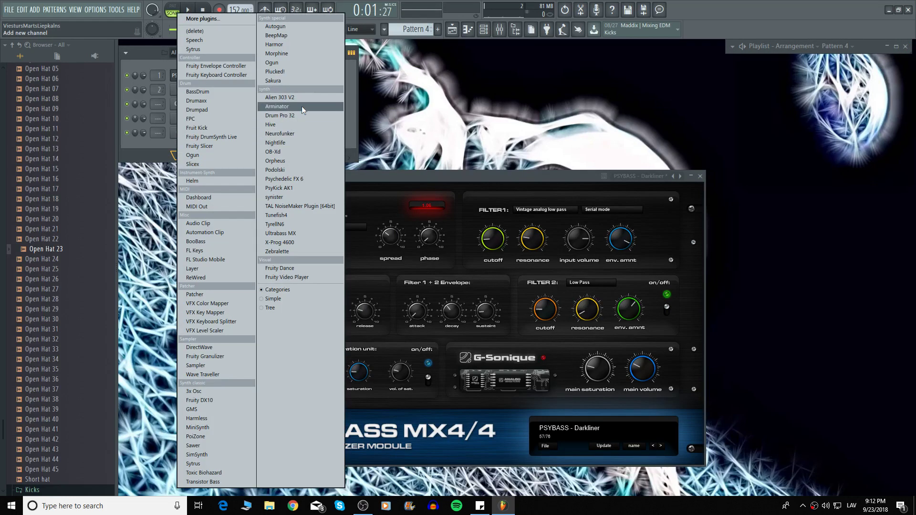
pyautogui.click(275, 127)
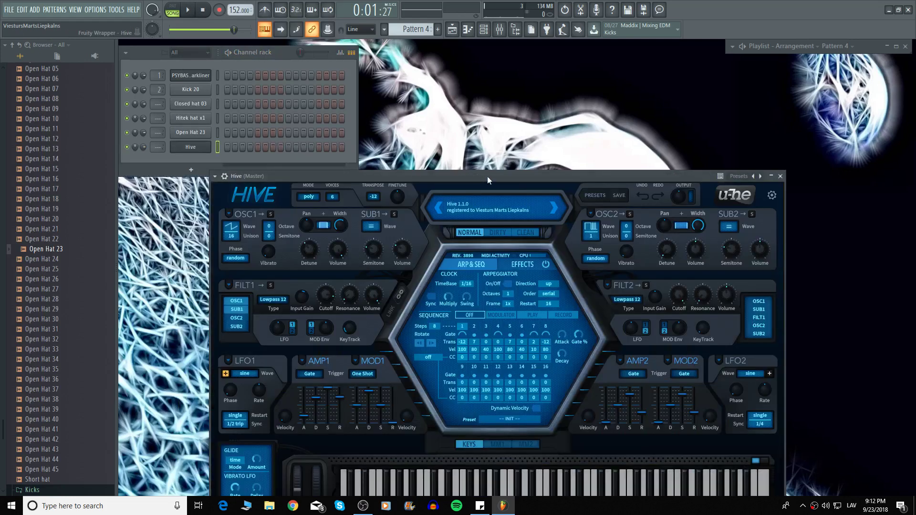
pyautogui.moveTo(487, 176); pyautogui.dragTo(447, 99)
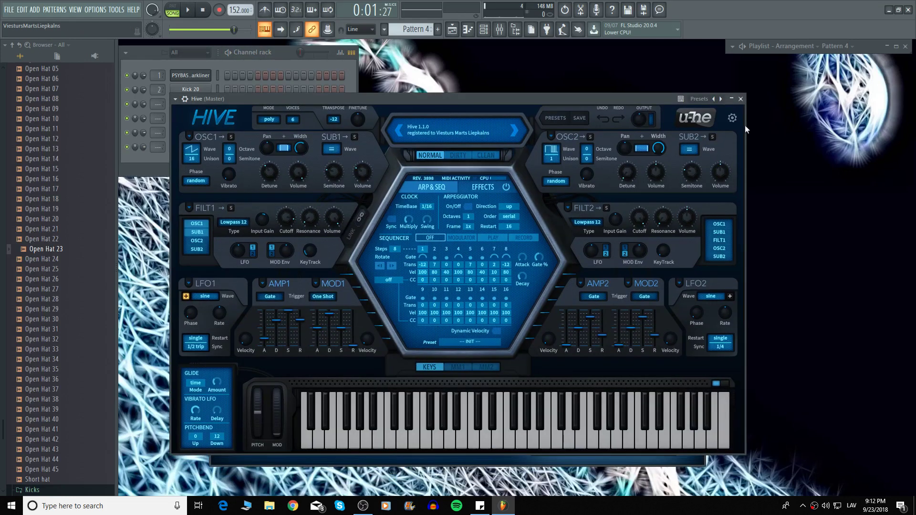
# Load Hive's AZ GOA Riff Rubber preset from the 11 Loops - melodic folder
pyautogui.click(175, 98)
pyautogui.moveTo(192, 131)
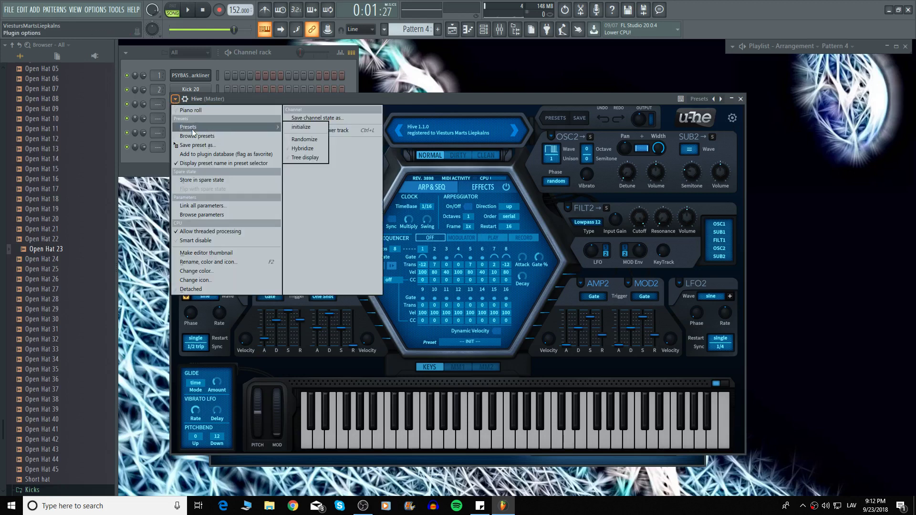
pyautogui.click(553, 118)
pyautogui.click(557, 116)
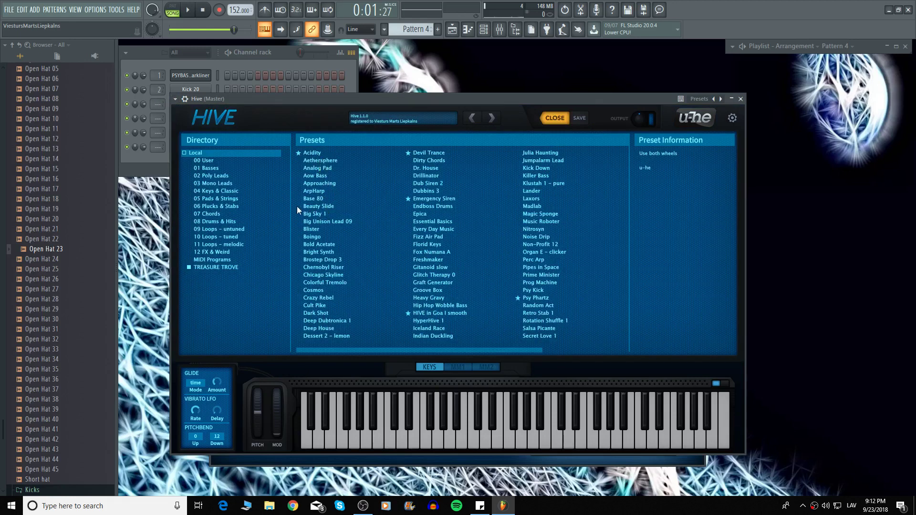
pyautogui.click(226, 245)
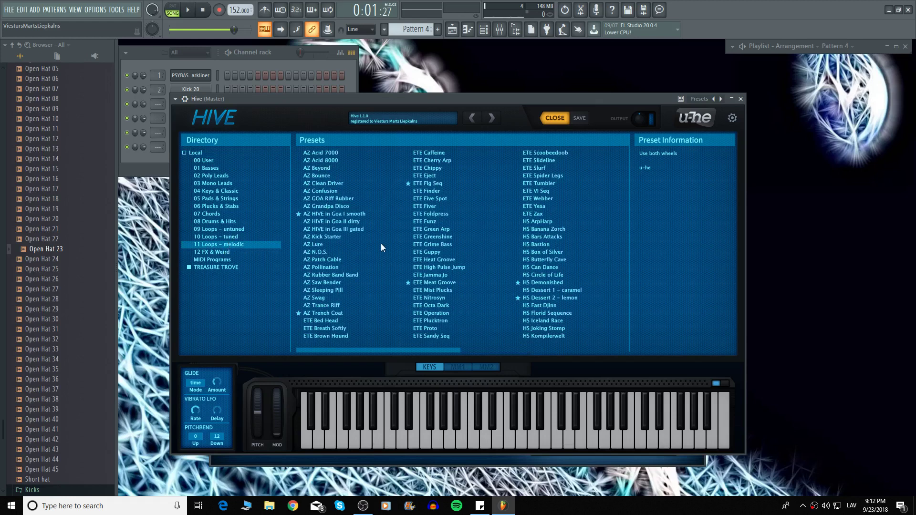
pyautogui.click(326, 200)
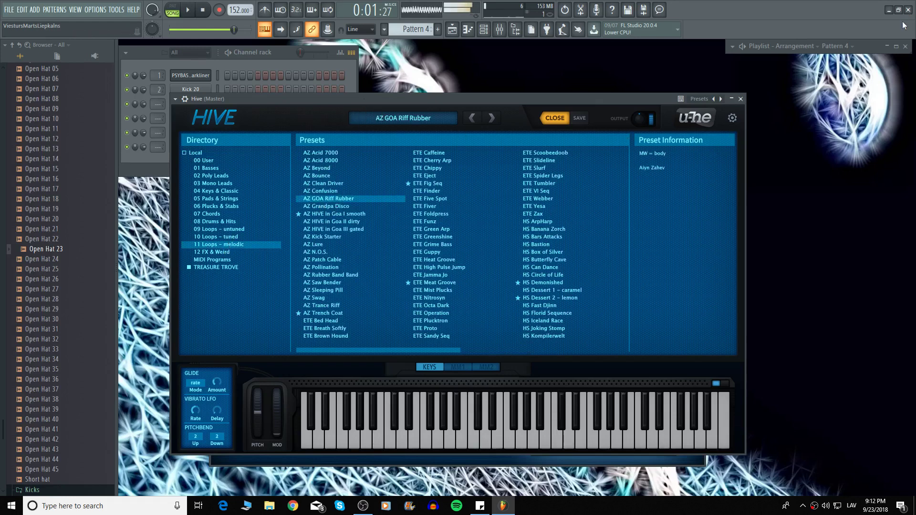
# Maximize the Playlist and place a Pattern 4 clip at bar 1 of Track 4
pyautogui.doubleClick(792, 46)
pyautogui.click(272, 165)
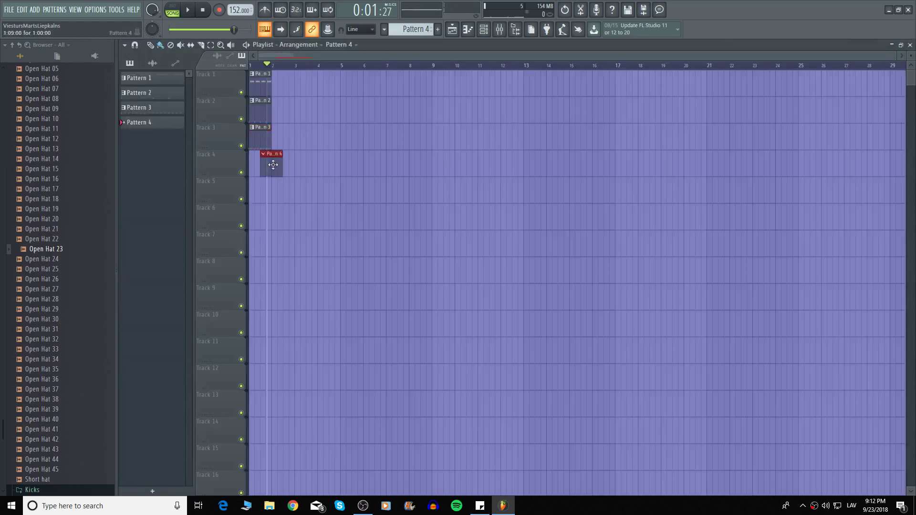
pyautogui.moveTo(273, 164); pyautogui.dragTo(261, 165)
# Draw a one-bar A#4 Hive note at the start of Pattern 4
pyautogui.doubleClick(261, 165)
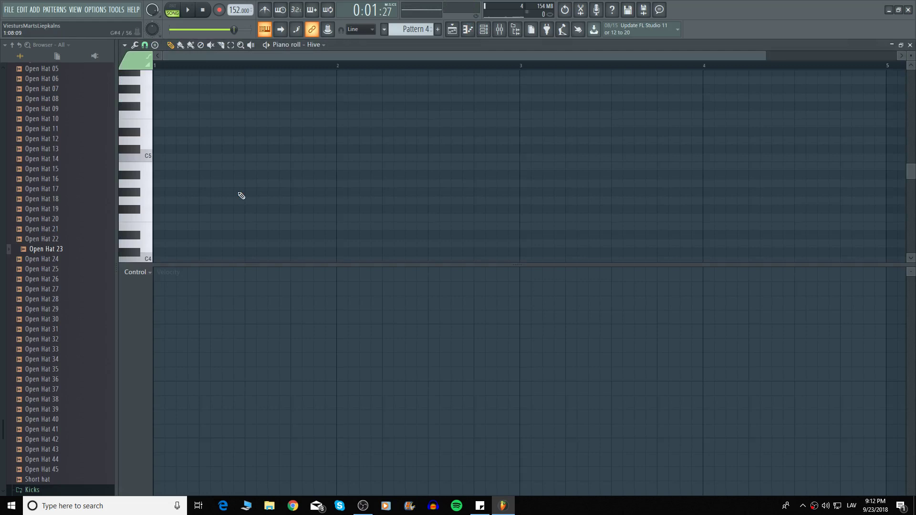
pyautogui.click(162, 179)
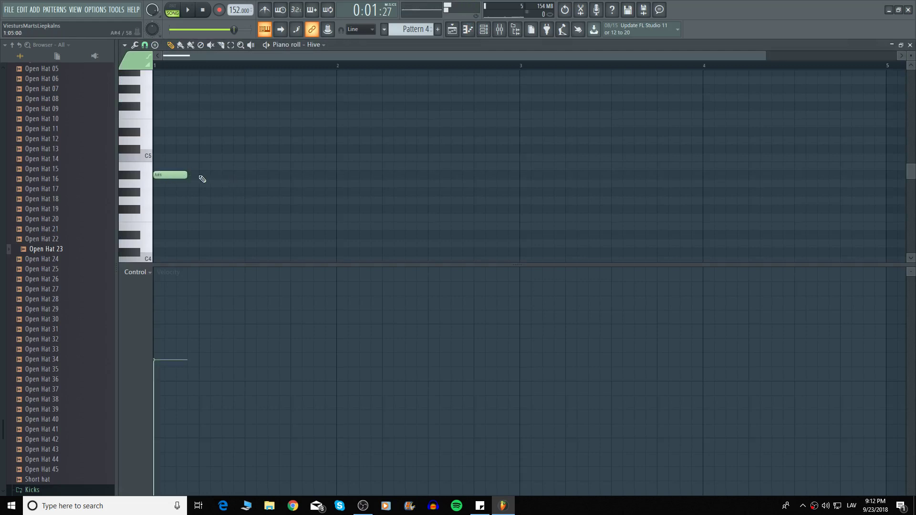
pyautogui.moveTo(189, 176); pyautogui.dragTo(337, 176)
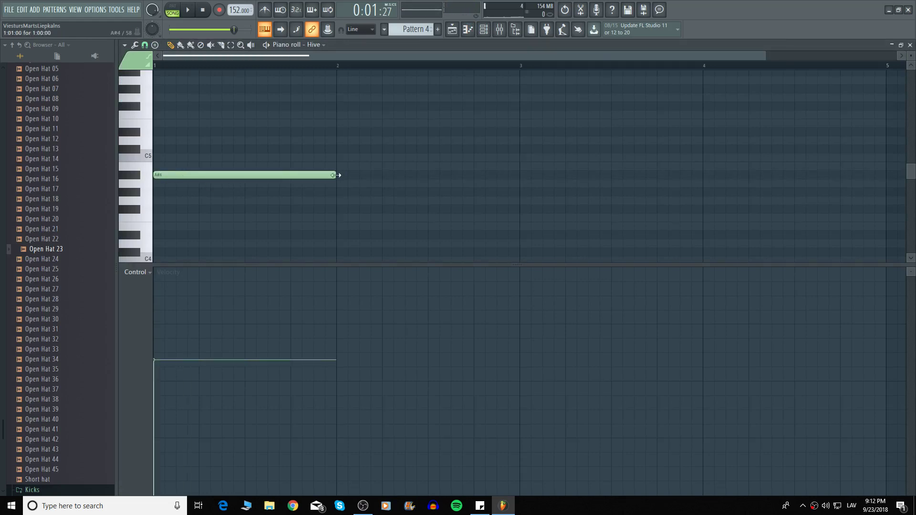
pyautogui.click(910, 44)
# Remove a stray Pattern 4 clip from Track 5 and play the arrangement
pyautogui.click(267, 182)
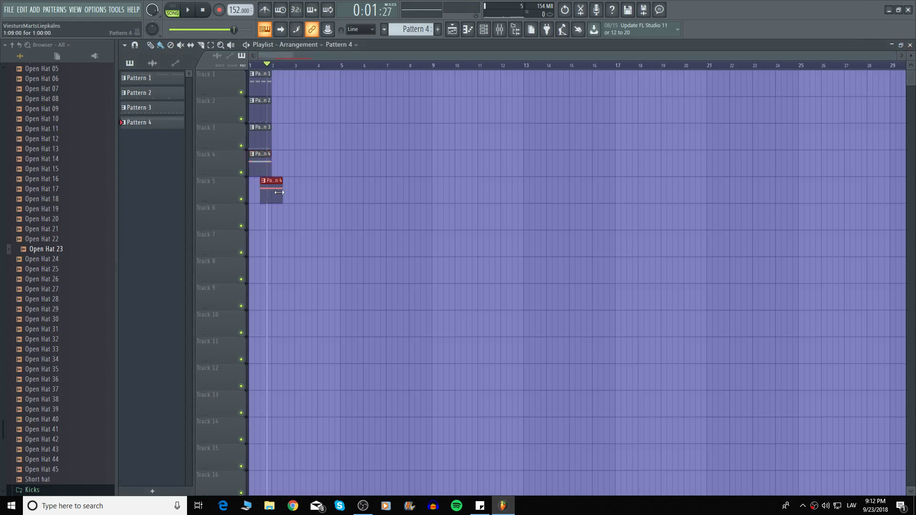
pyautogui.rightClick(267, 181)
pyautogui.press('space')
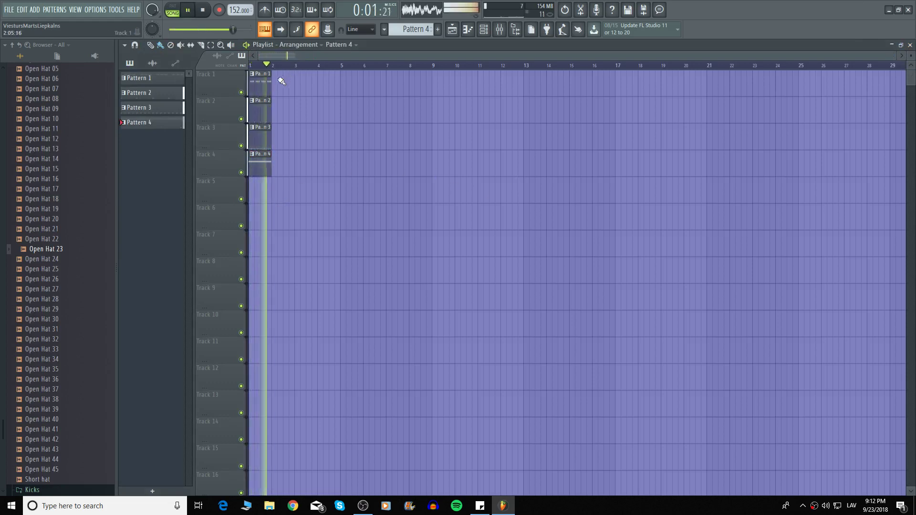
# Restore the Playlist, bring the Channel rack forward, pause playback and close Hive
pyautogui.click(903, 45)
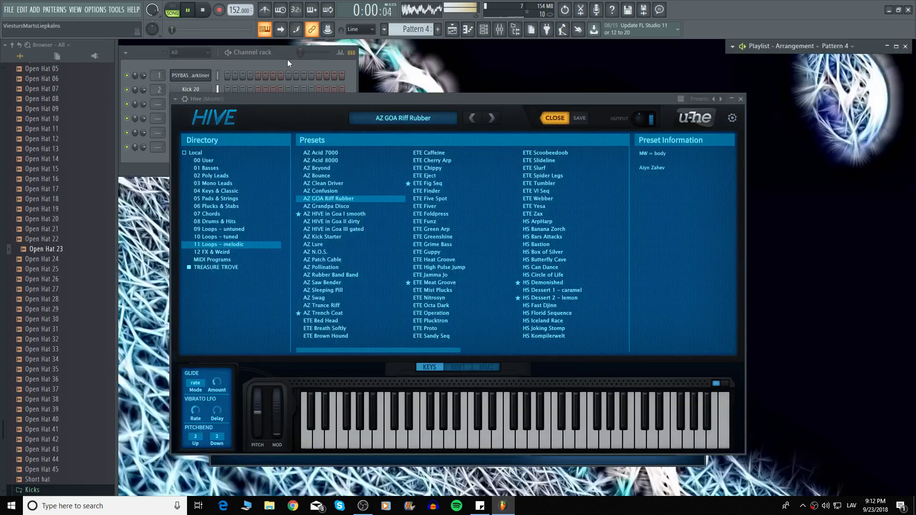
pyautogui.click(233, 53)
pyautogui.press('space')
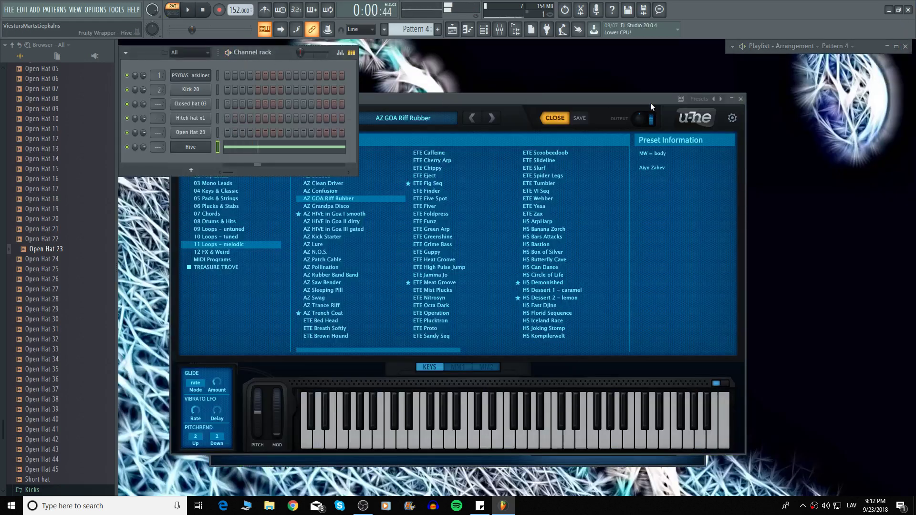
pyautogui.click(738, 99)
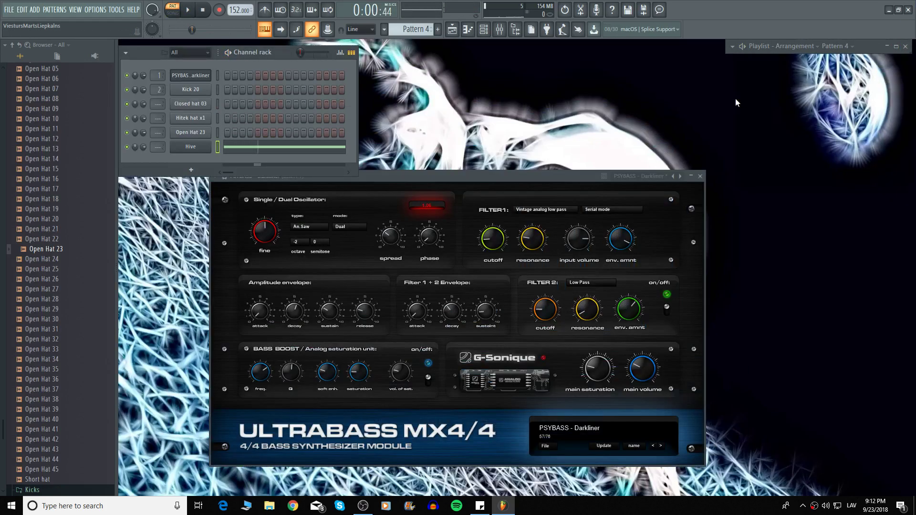
# Create an empty Pattern 5 and add a PoiZone synth channel to it
pyautogui.click(437, 29)
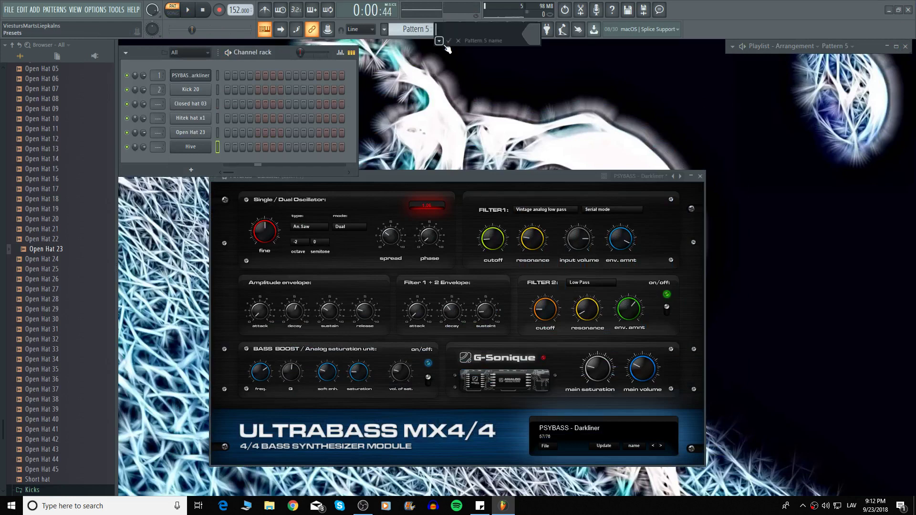
pyautogui.click(191, 169)
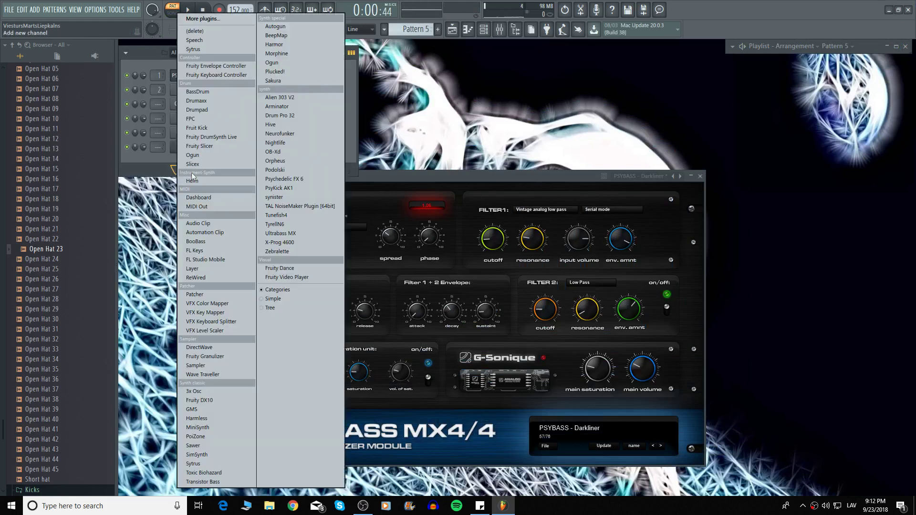
pyautogui.click(201, 437)
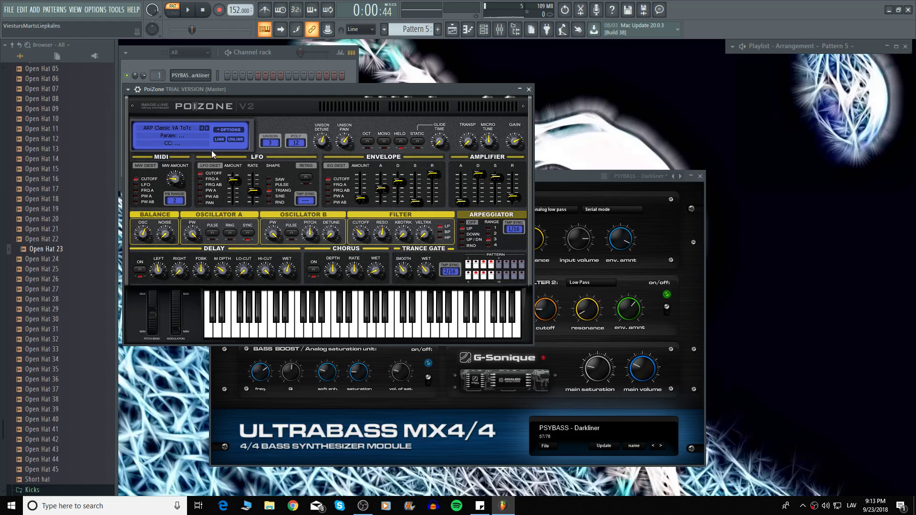
# Load preset 14. ATM Bleak Landscape from PoiZone's 2. Xenos Soundworks bank, then open the piano roll with F7
pyautogui.click(154, 127)
pyautogui.click(258, 167)
pyautogui.scroll(-5, 380, 231)
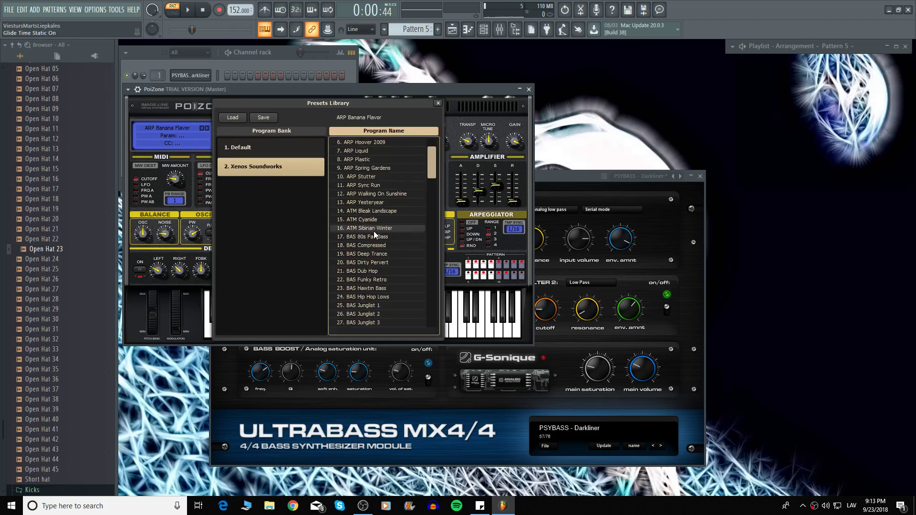
pyautogui.scroll(4, 382, 247)
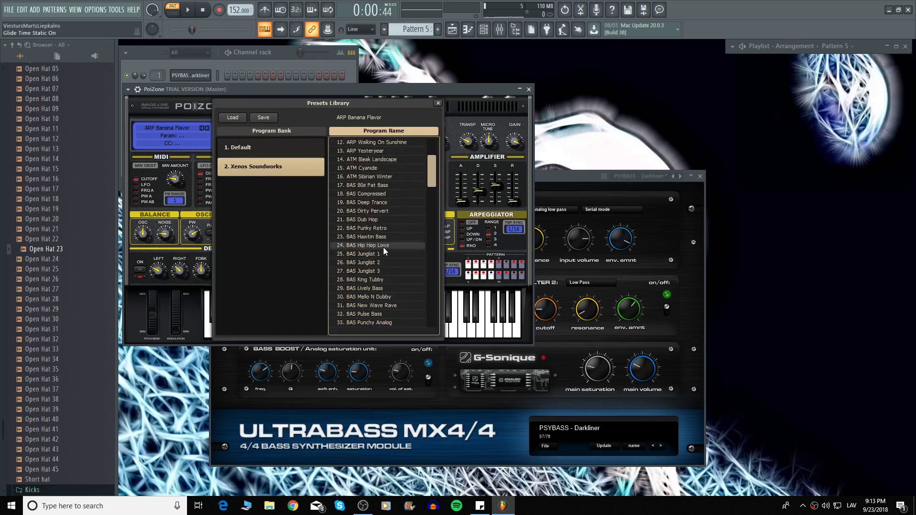
pyautogui.click(371, 220)
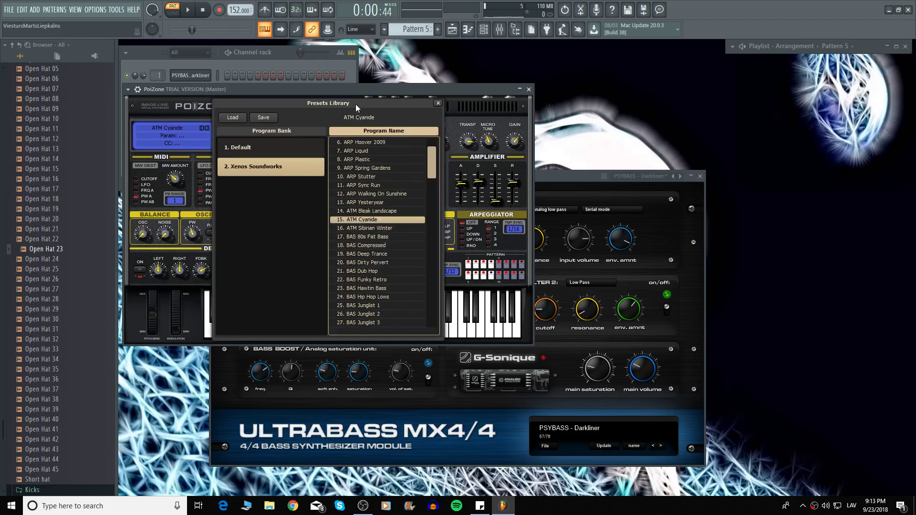
pyautogui.click(370, 212)
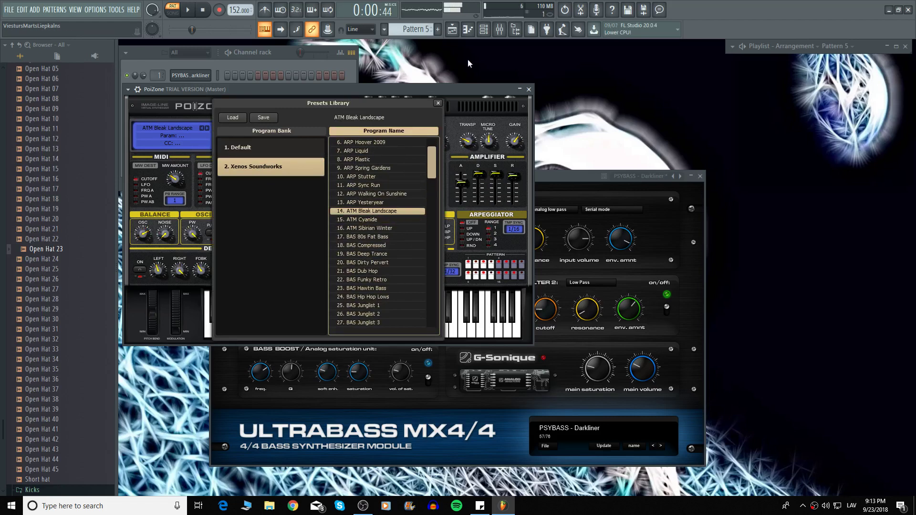
pyautogui.press('F7')
# Draw a one-bar A#4 PoiZone note at bar 1, transpose it up to A#5, and play it
pyautogui.click(139, 180)
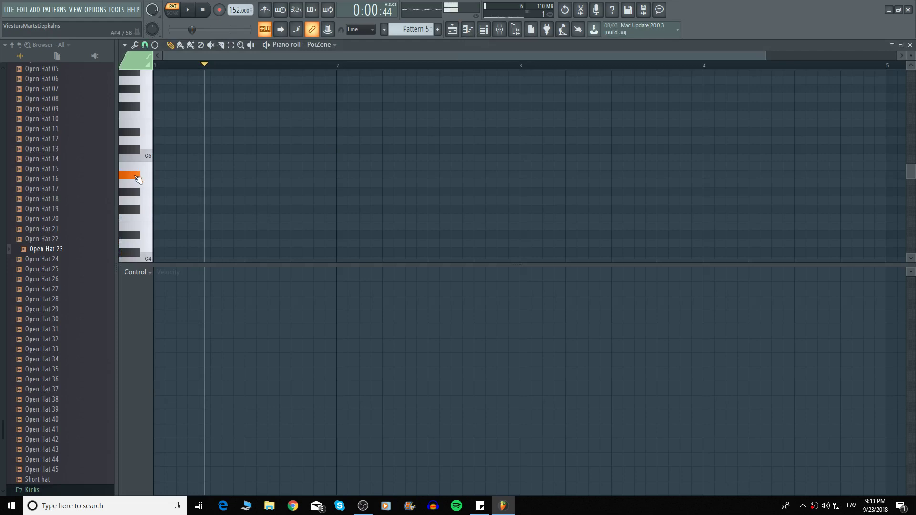
pyautogui.click(157, 175)
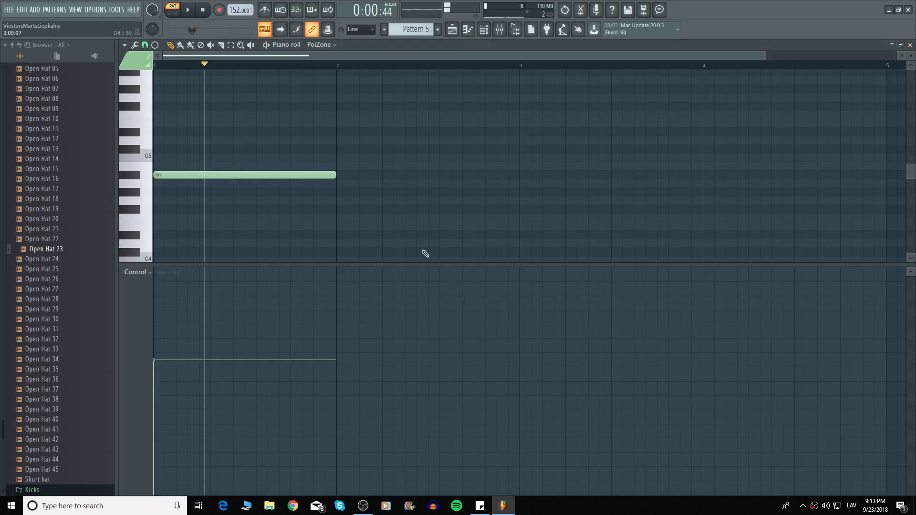
pyautogui.hotkey('ctrl', 'a')
pyautogui.hotkey('ctrl', 'Up')
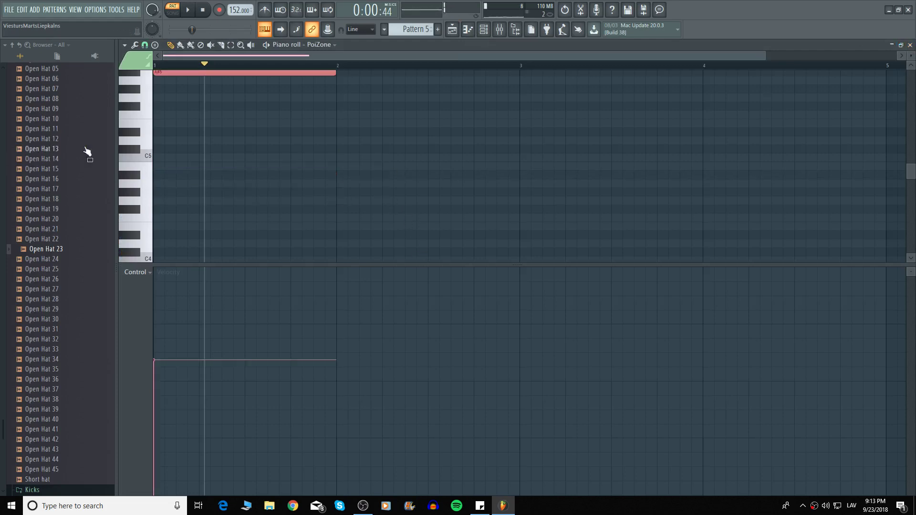
pyautogui.press('space')
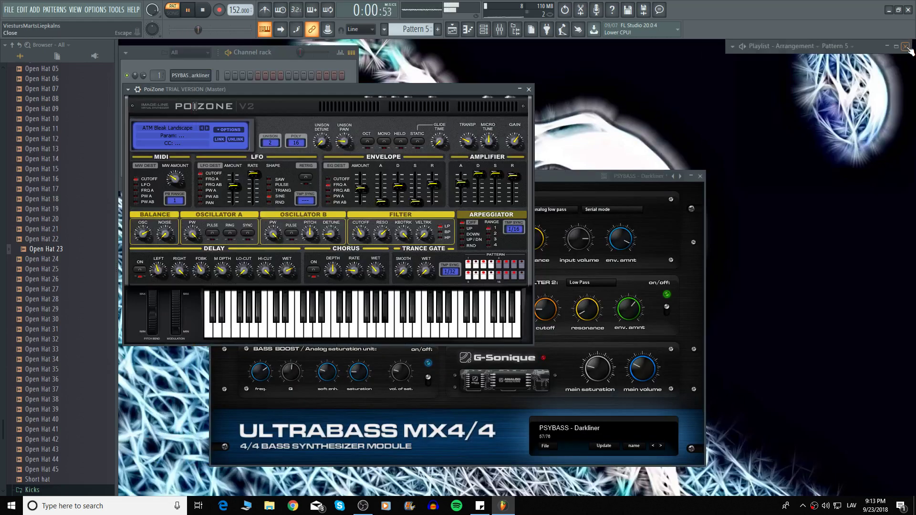
pyautogui.click(468, 29)
# Open and maximize the Playlist, then place a Pattern 5 clip at bar 1 of Track 5
pyautogui.click(452, 30)
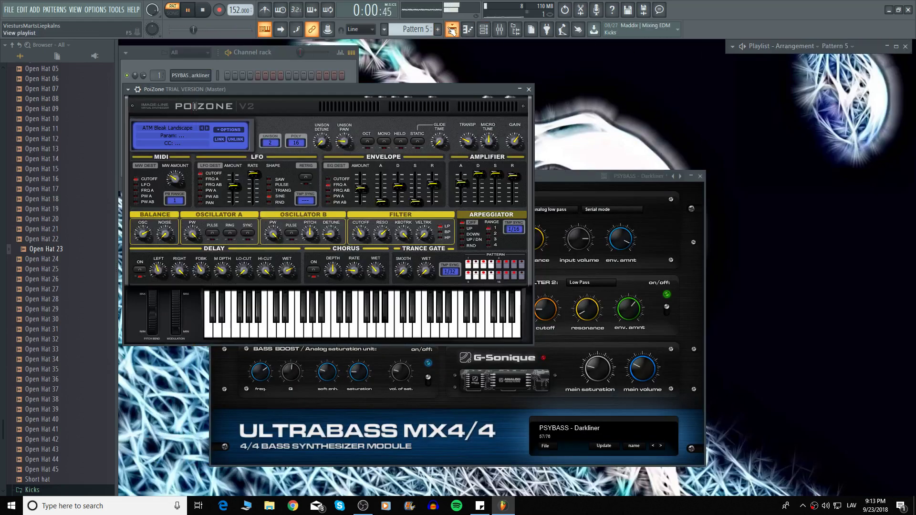
pyautogui.click(901, 48)
pyautogui.click(259, 184)
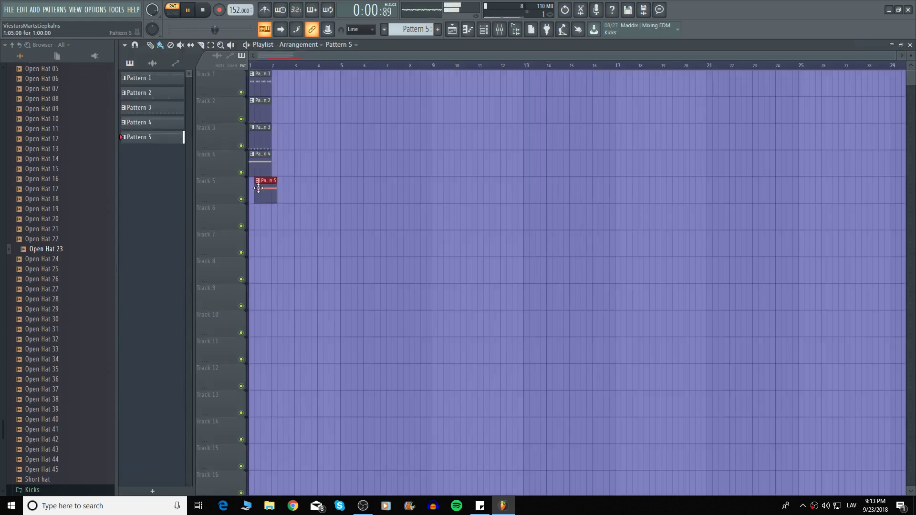
# Play the five-pattern arrangement from bar 1 in Song mode, then stop playback
pyautogui.click(246, 45)
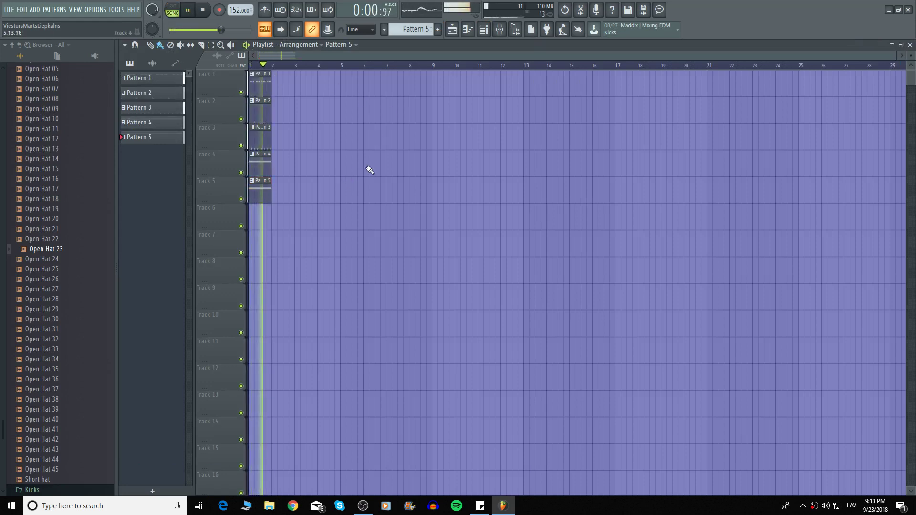
pyautogui.click(900, 45)
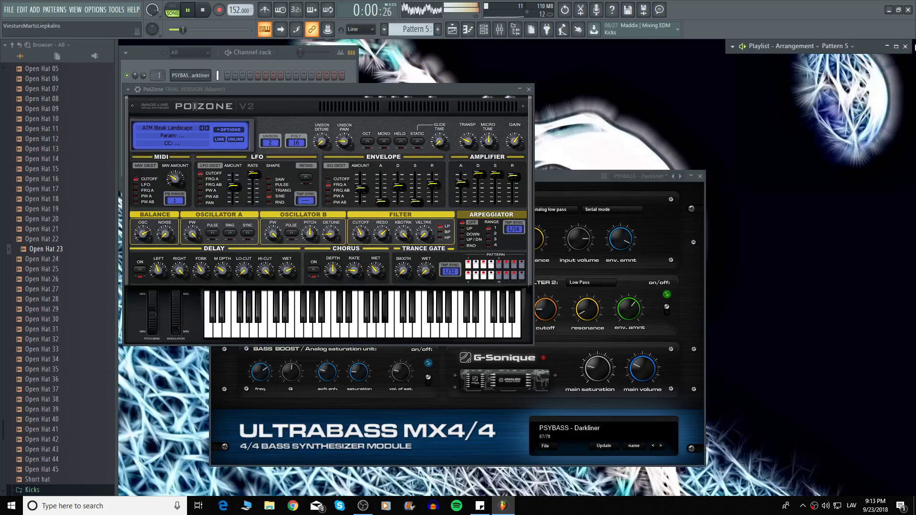
pyautogui.click(451, 29)
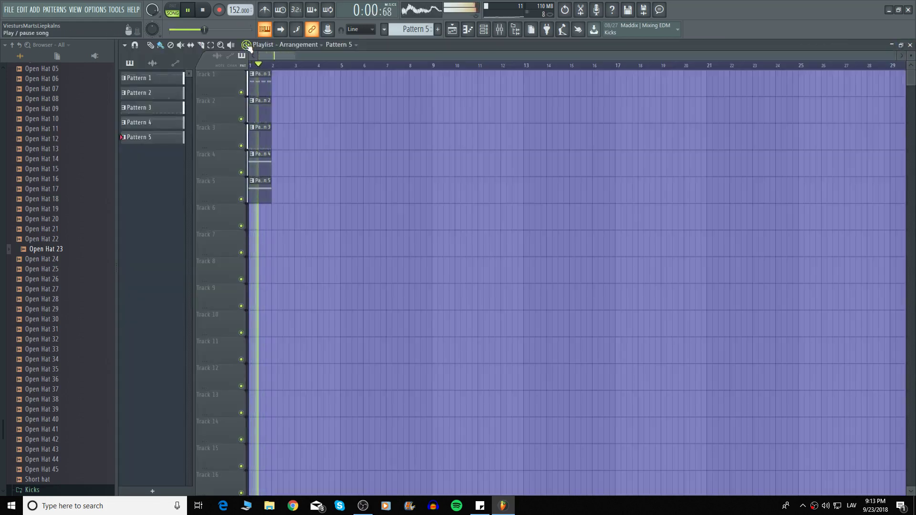
pyautogui.press('space')
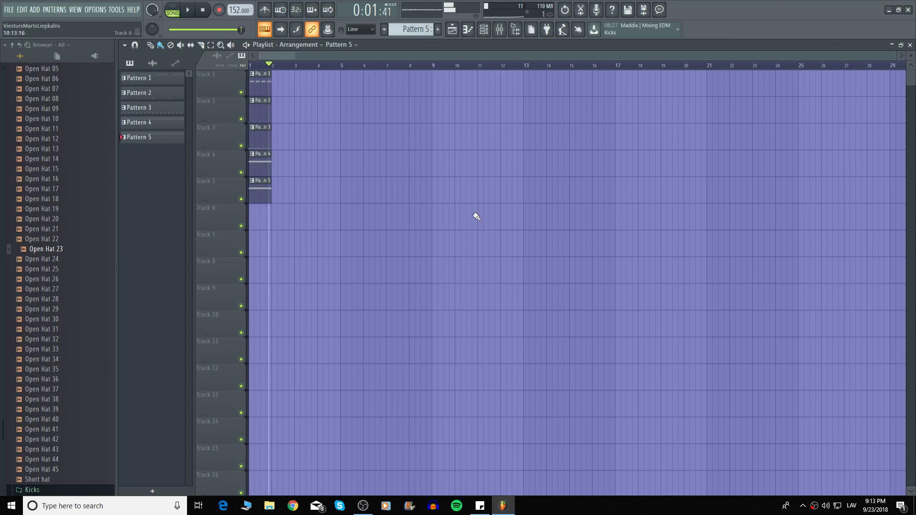